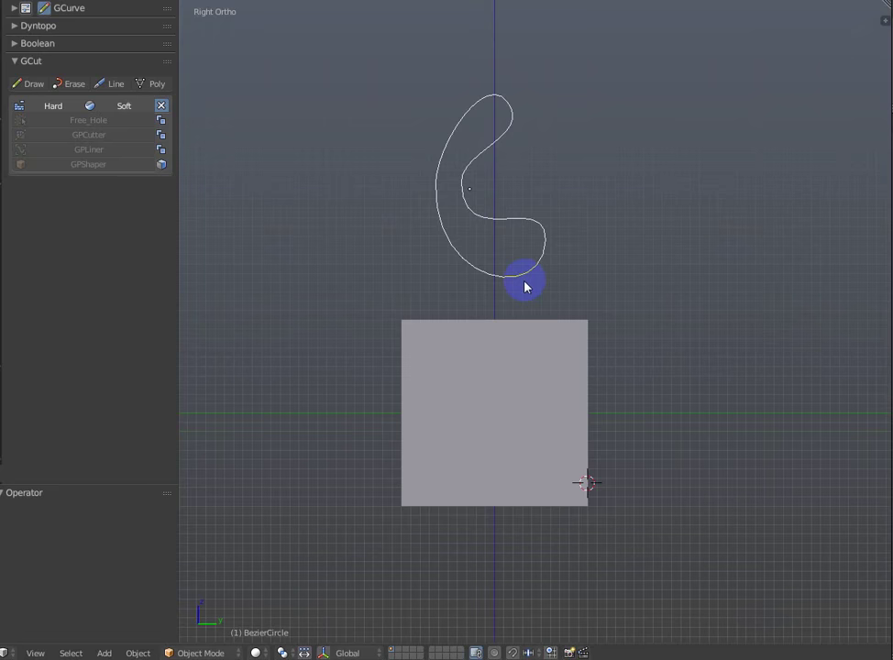
- Select the bean-shaped curve, then add the cube to the selection as the active object
scroll(536, 288, "down", 1, "shift")
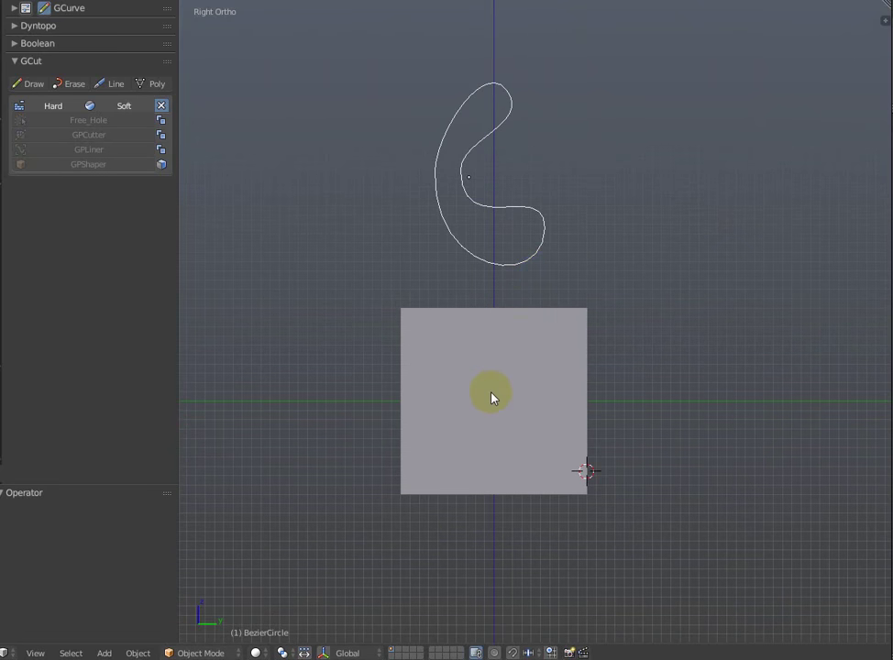
scroll(383, 336, "up", 1, "shift")
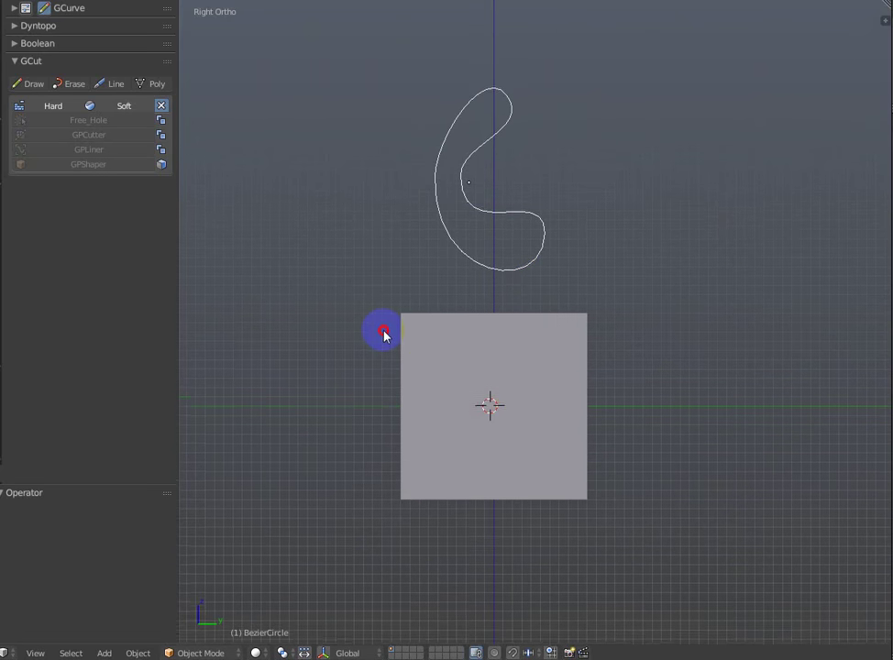
scroll(384, 335, "down", 1, "shift")
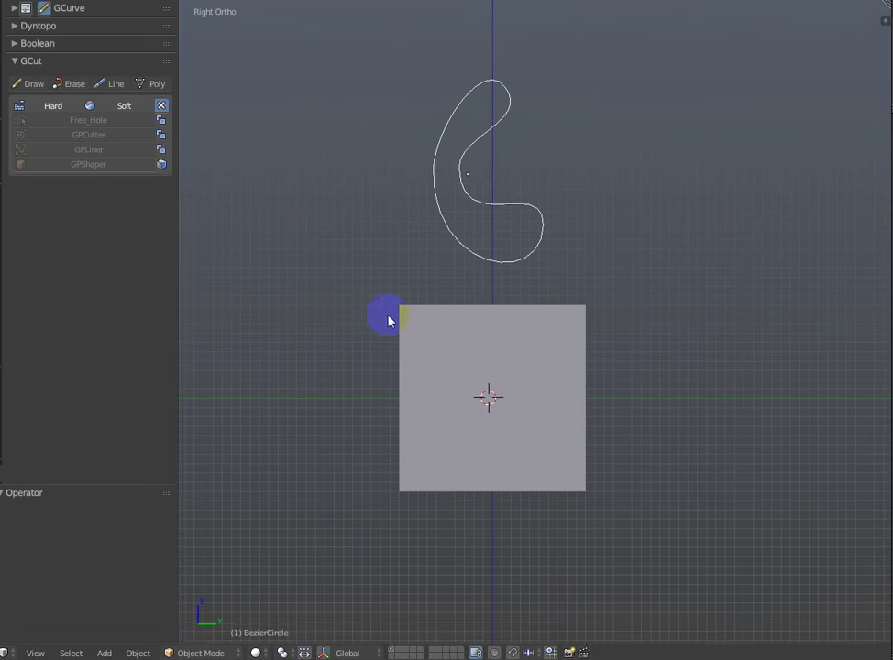
right_click(443, 349)
right_click(470, 249)
- With the cube active, cut a hole shaped like the curve using GCut Geometry_Hole
right_click(448, 340, "shift")
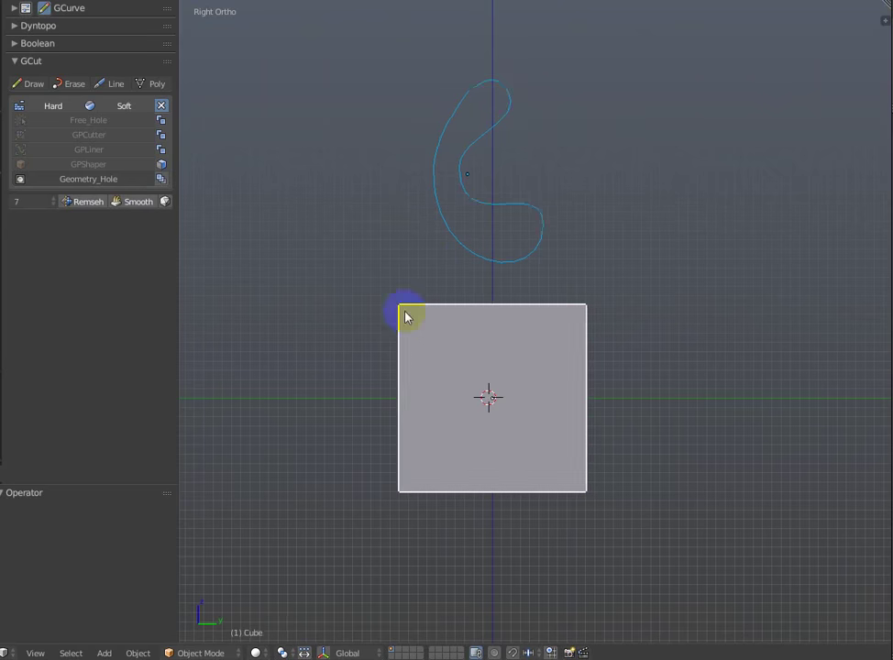
scroll(404, 316, "down", 1, "shift")
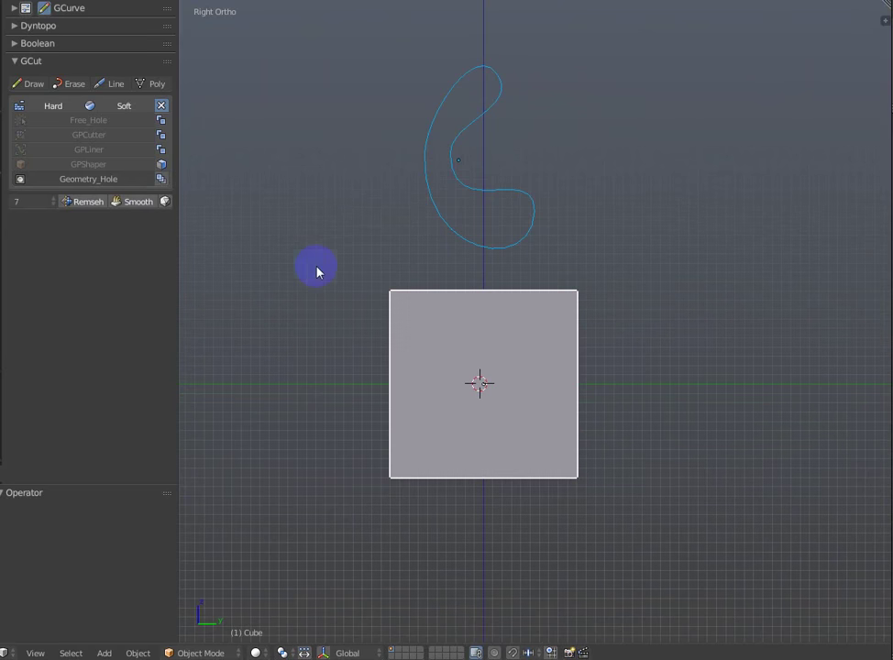
left_click(106, 185)
- Set the hole's custom angle to 29 and scale to 0.91, then view it in 3D
scroll(294, 295, "down", 2, "shift")
scroll(365, 305, "up", 2, "shift")
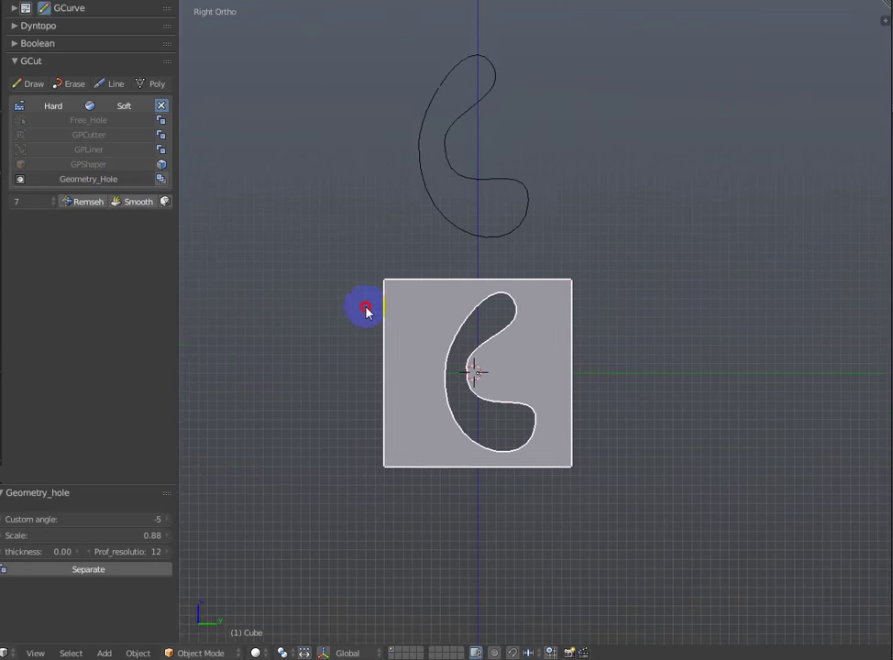
key("F6")
left_click(723, 336)
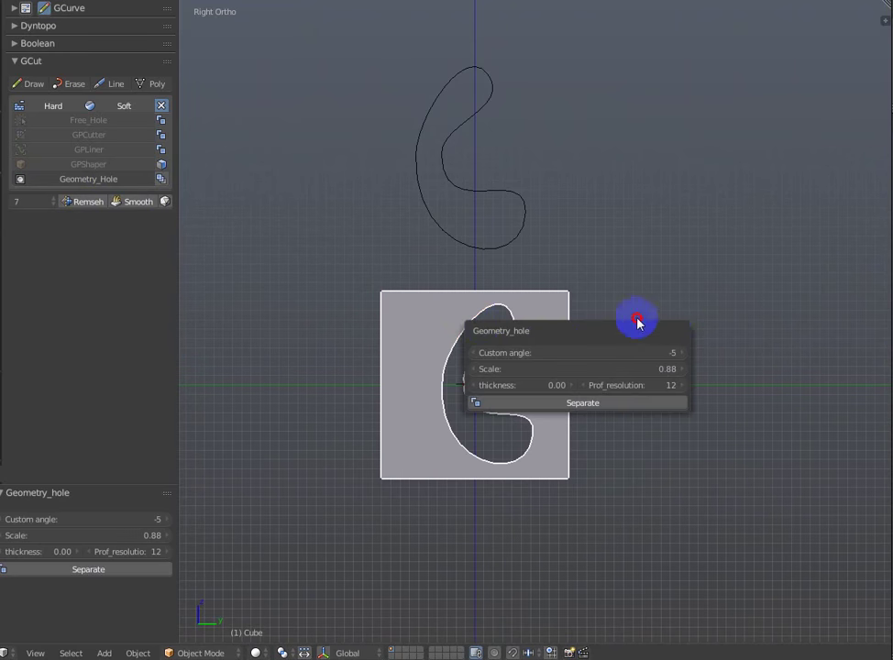
mouse_move(637, 323)
left_mouse_down()
mouse_move(744, 295)
mouse_move(732, 307)
mouse_move(775, 305)
mouse_move(656, 321)
mouse_move(743, 313)
left_mouse_up()
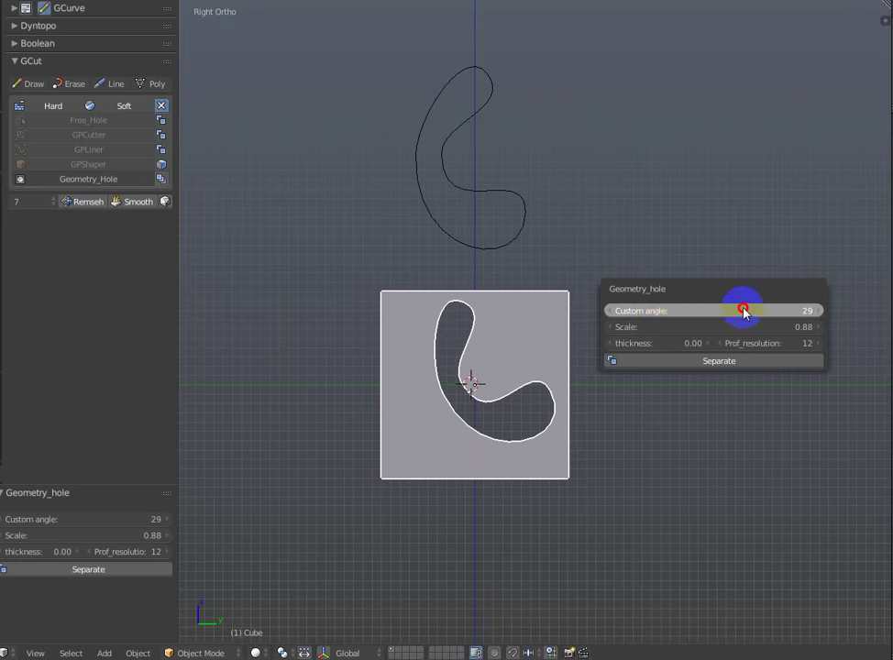
mouse_move(681, 322)
left_mouse_down()
mouse_move(719, 324)
mouse_move(664, 336)
mouse_move(680, 328)
left_mouse_up()
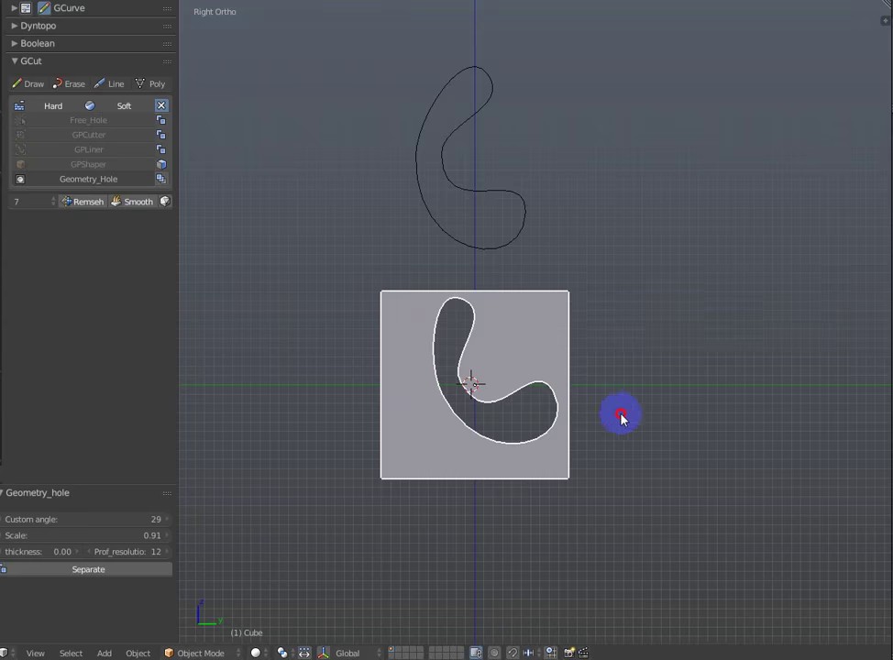
middle_click_drag(621, 412, 547, 402)
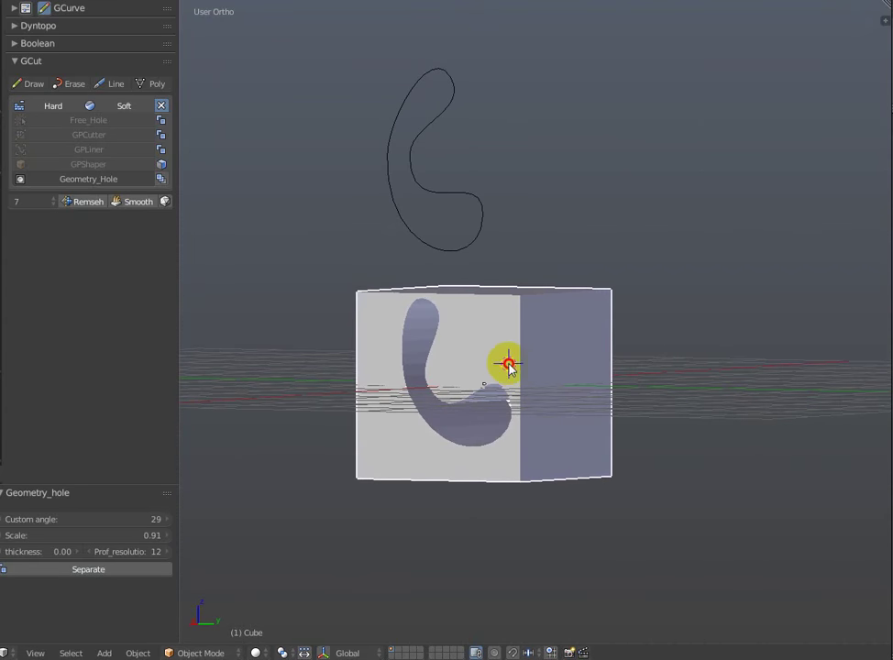
- Lower the Geometry_hole custom angle to 10, then down to 5
key("F6")
mouse_move(508, 363)
left_mouse_down()
mouse_move(648, 166)
mouse_move(653, 184)
mouse_move(640, 186)
left_mouse_up()
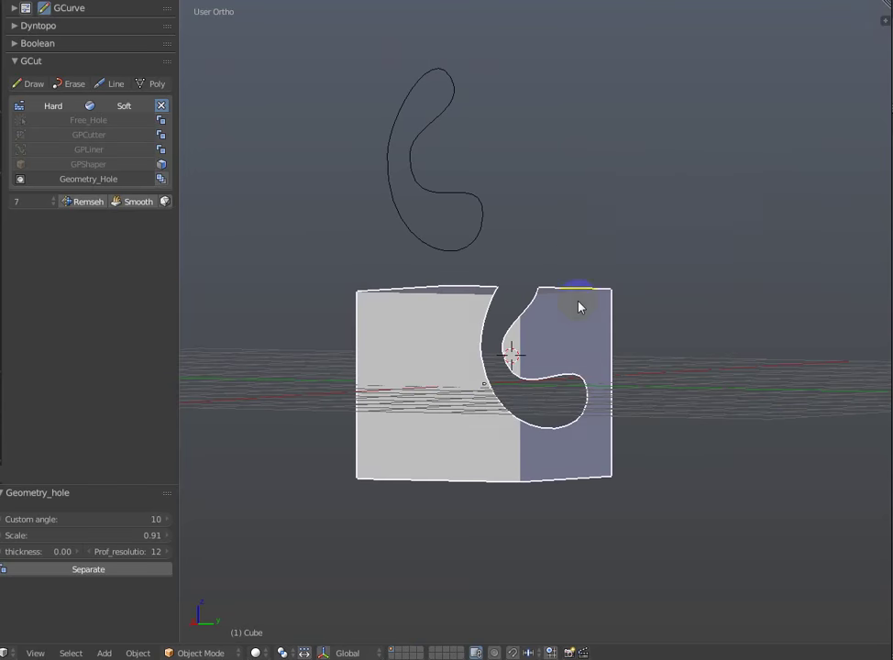
mouse_move(580, 306)
middle_mouse_down()
mouse_move(594, 355)
mouse_move(616, 327)
mouse_move(590, 331)
mouse_move(673, 356)
mouse_move(476, 362)
middle_mouse_up()
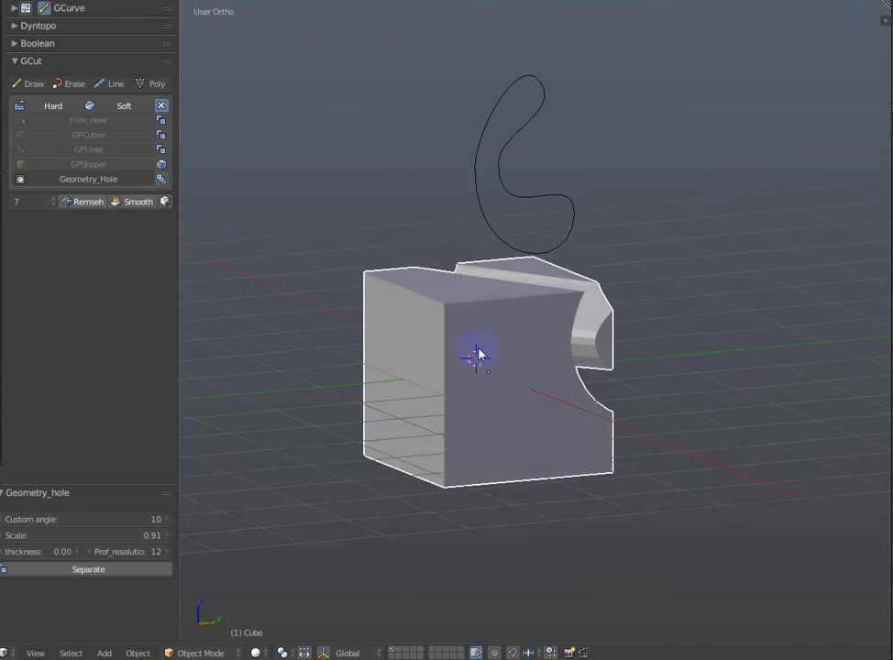
key("F6")
mouse_move(511, 358)
left_mouse_down()
mouse_move(743, 349)
mouse_move(772, 313)
mouse_move(733, 321)
left_mouse_up()
type("5")
key("Return")
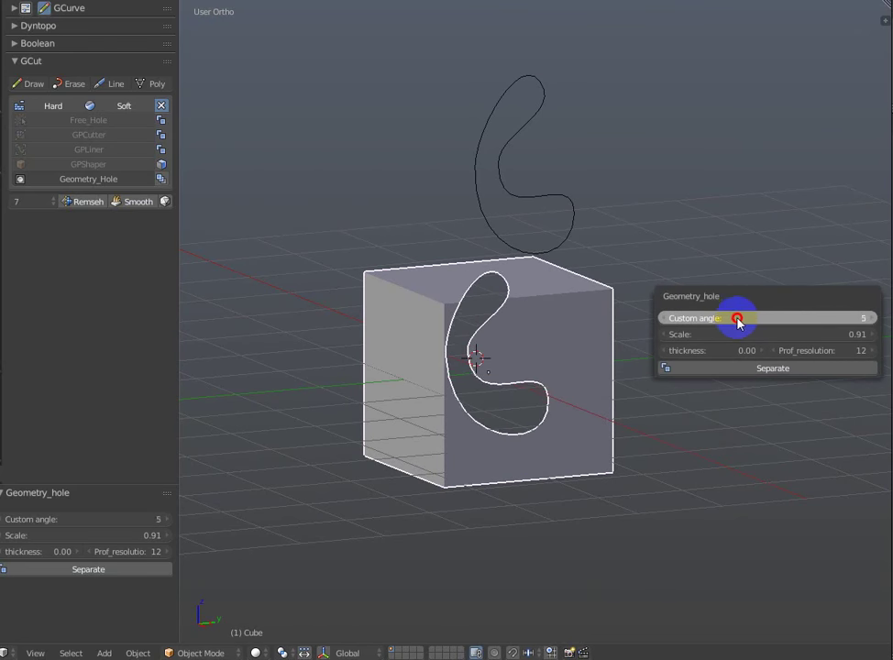
middle_click_drag(592, 412, 538, 396)
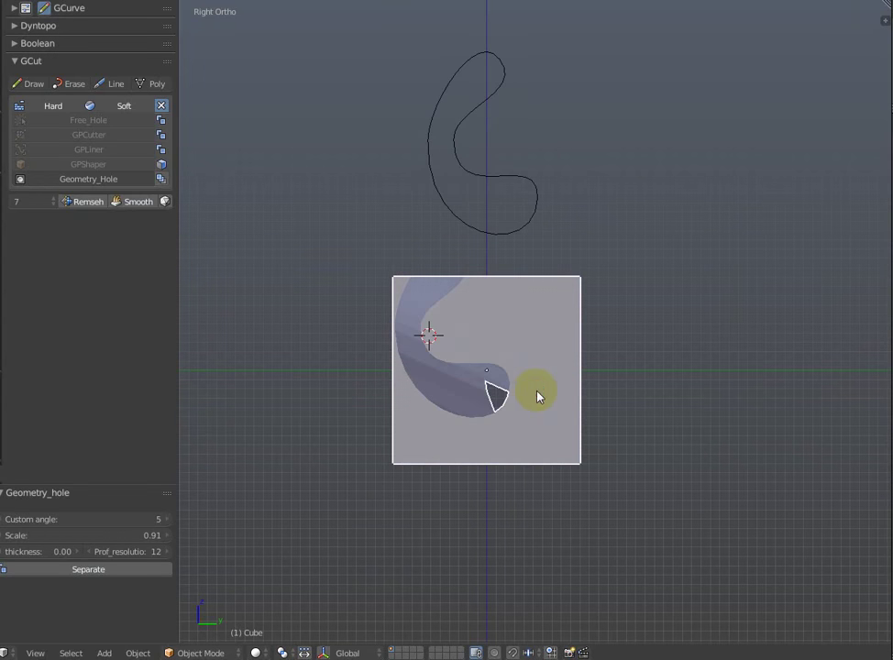
key("F6")
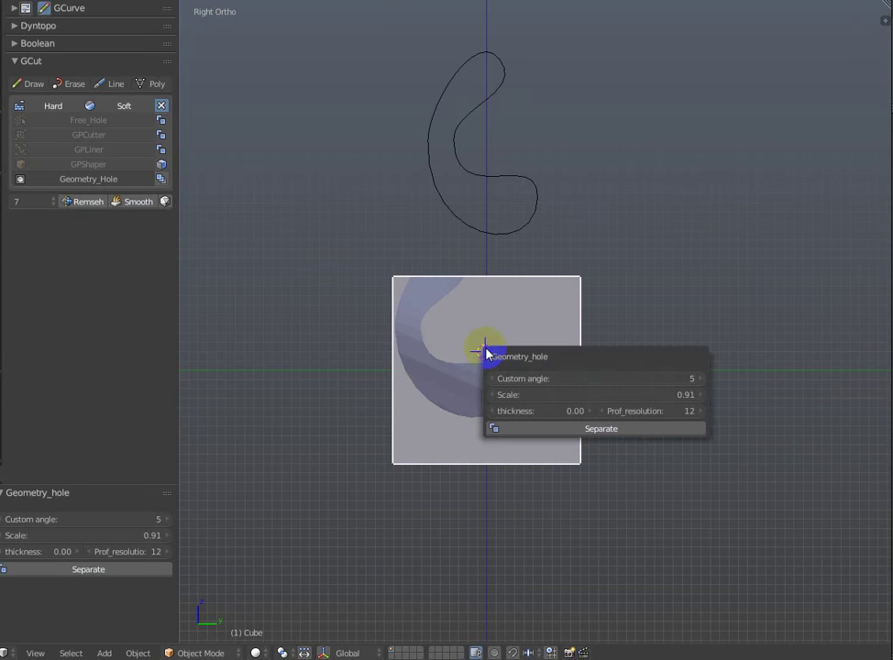
mouse_move(606, 378)
left_mouse_down()
mouse_move(619, 371)
mouse_move(602, 368)
left_mouse_up()
key("F6")
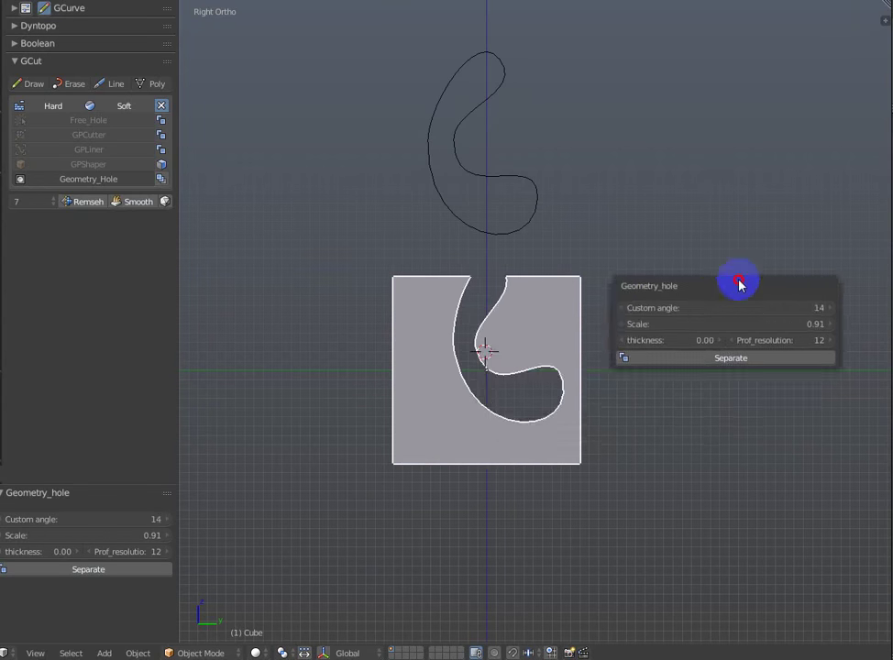
mouse_move(737, 295)
left_mouse_down()
mouse_move(754, 293)
mouse_move(728, 295)
mouse_move(738, 295)
left_mouse_up()
scroll(591, 371, "up", 2)
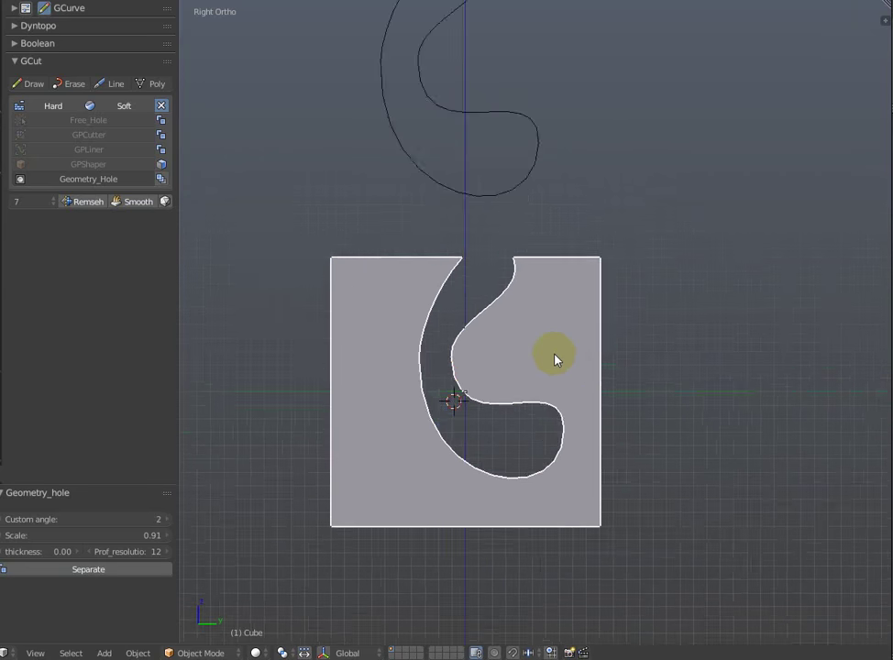
scroll(555, 359, "up", 2)
middle_click_drag(556, 355, 596, 299, "shift")
key("F6")
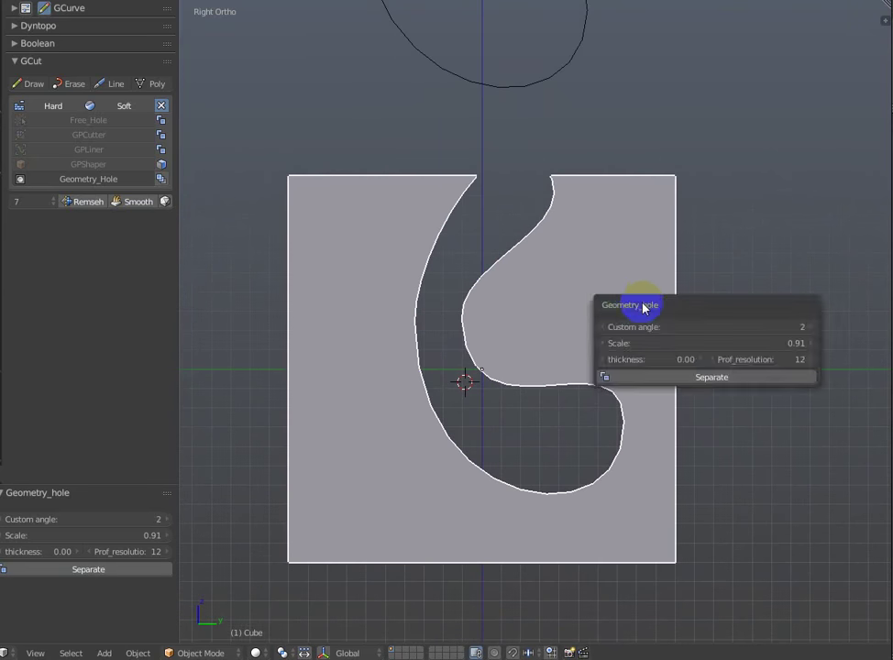
left_click_drag(642, 308, 683, 286)
mouse_move(737, 304)
left_mouse_down()
mouse_move(747, 304)
mouse_move(695, 333)
mouse_move(721, 334)
mouse_move(678, 334)
left_mouse_up()
- Give the hole an outline thickness of about 0.09–0.12, checking it from the side view
left_click(696, 339)
mouse_move(677, 335)
middle_mouse_down()
mouse_move(528, 289)
mouse_move(559, 281)
middle_mouse_up()
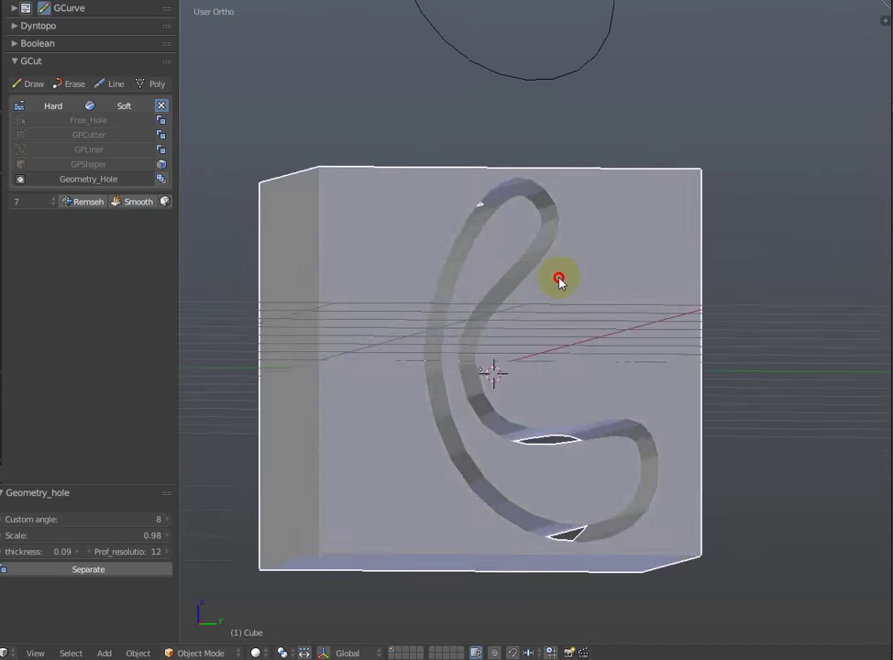
key("KP_3")
key("F6")
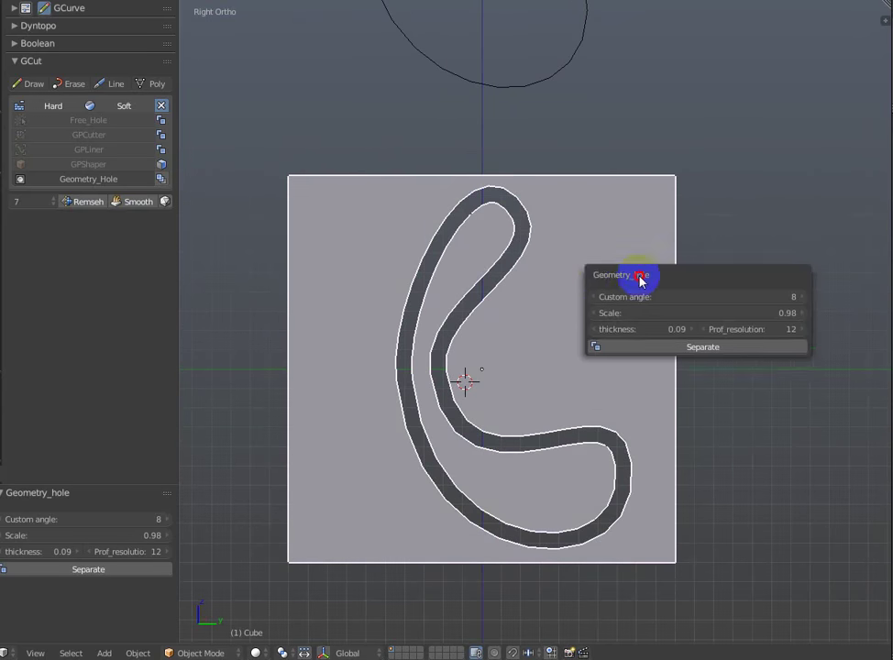
mouse_move(652, 331)
left_mouse_down()
mouse_move(633, 335)
mouse_move(649, 335)
left_mouse_up()
- Set the hole thickness to 0.00 and toggle the Separate option
left_click(641, 347)
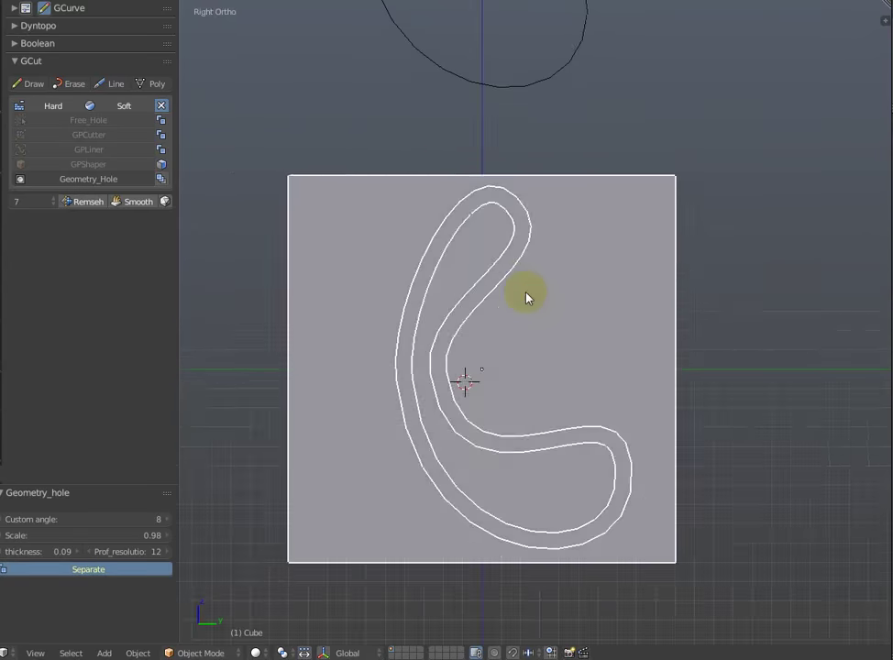
middle_click_drag(528, 297, 554, 305)
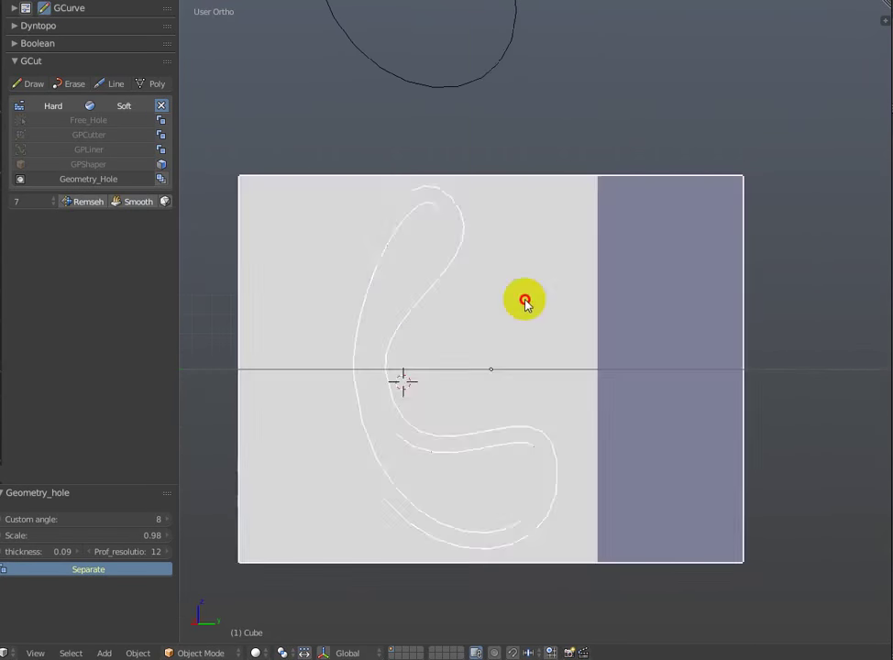
key("F6")
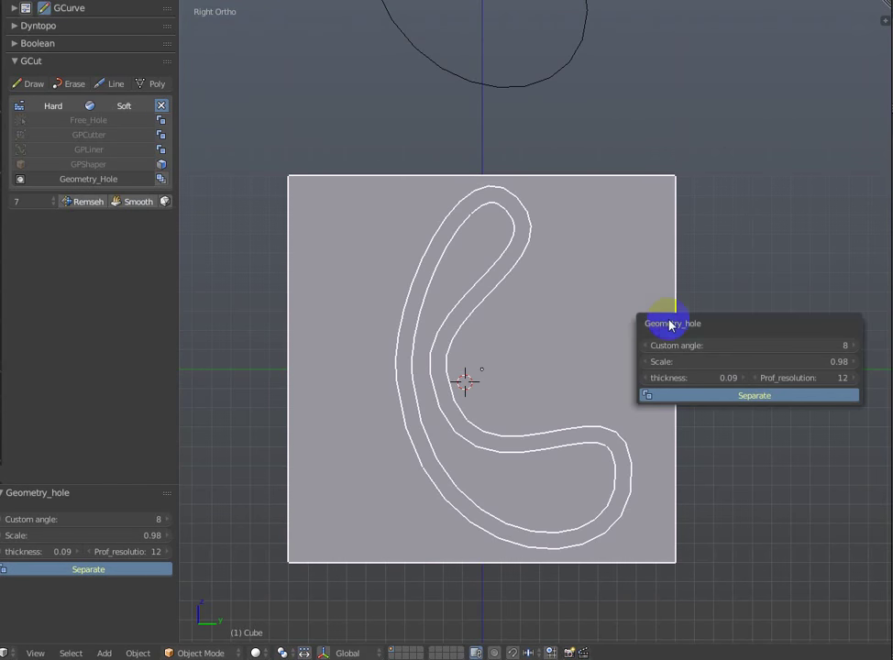
left_click(717, 374)
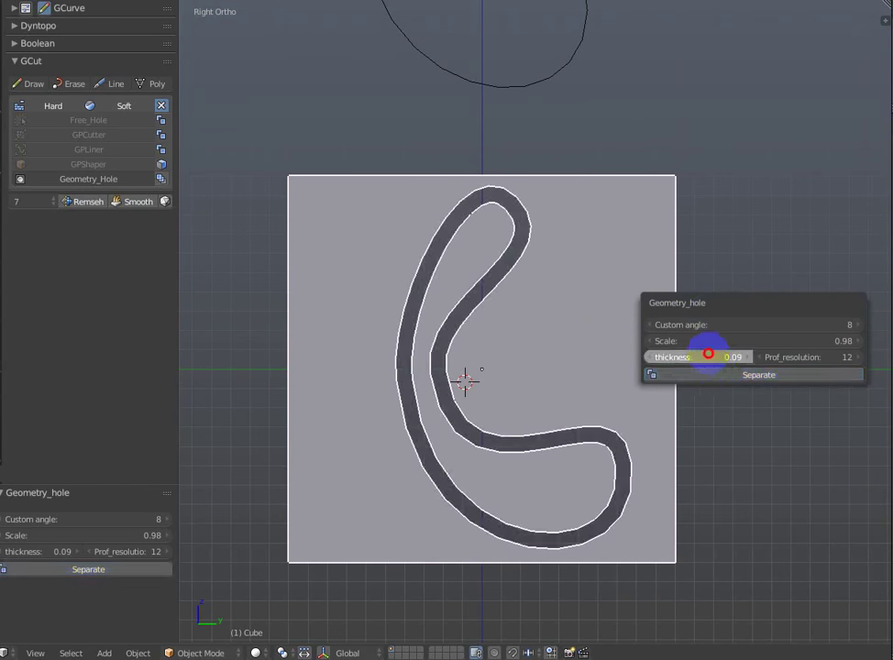
left_click_drag(708, 356, 657, 357)
left_click(729, 375)
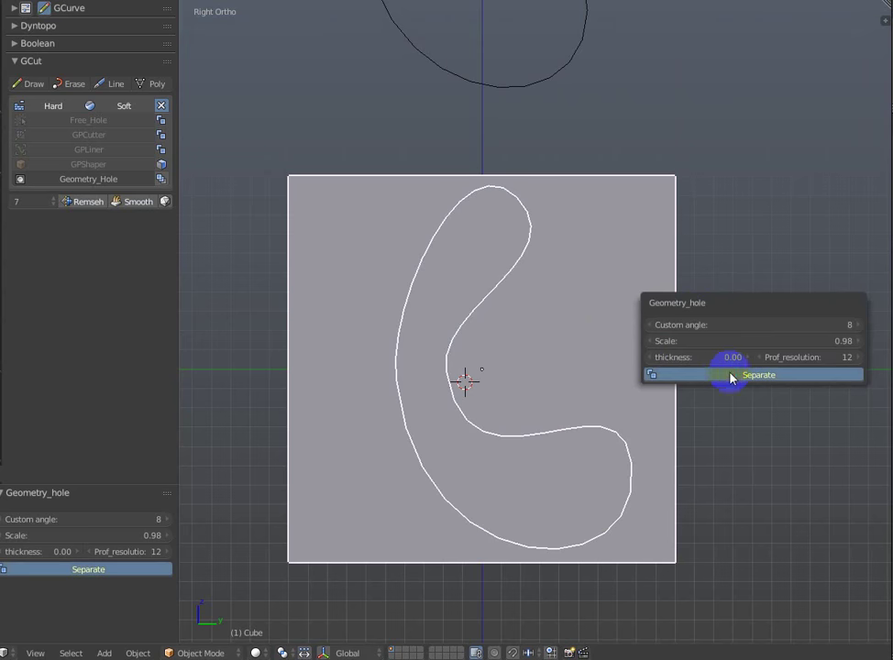
- Inspect the cut in wireframe shading from the right side, then return to solid shading
key("z")
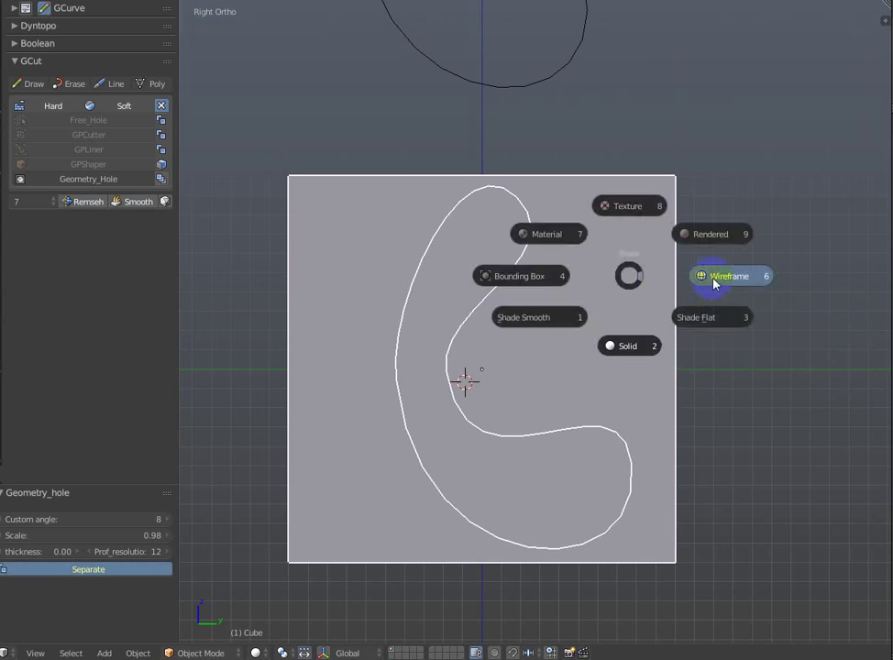
left_click(714, 285)
middle_click_drag(669, 294, 669, 295)
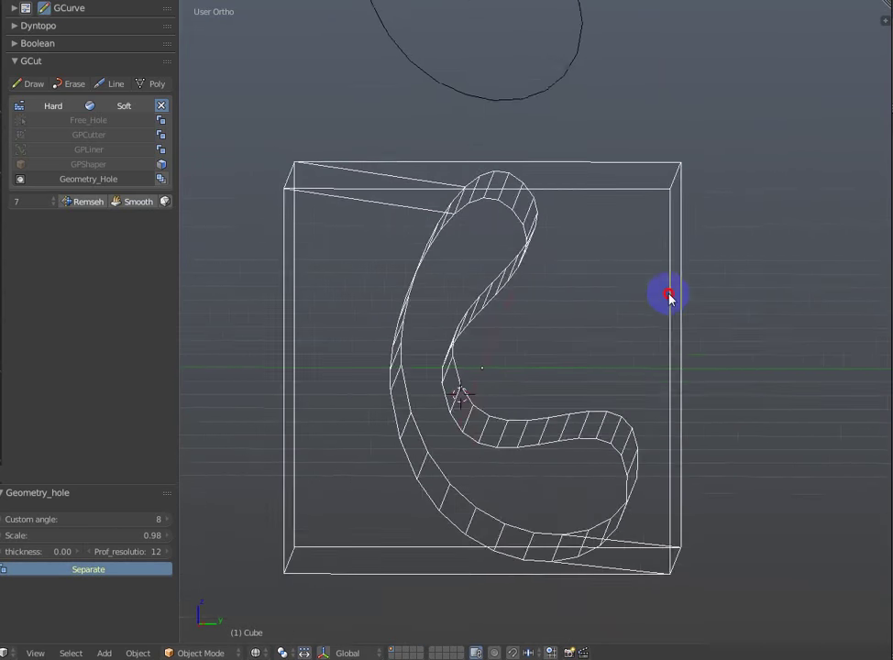
key("KP_3")
key("z")
left_click(629, 373)
key("F6")
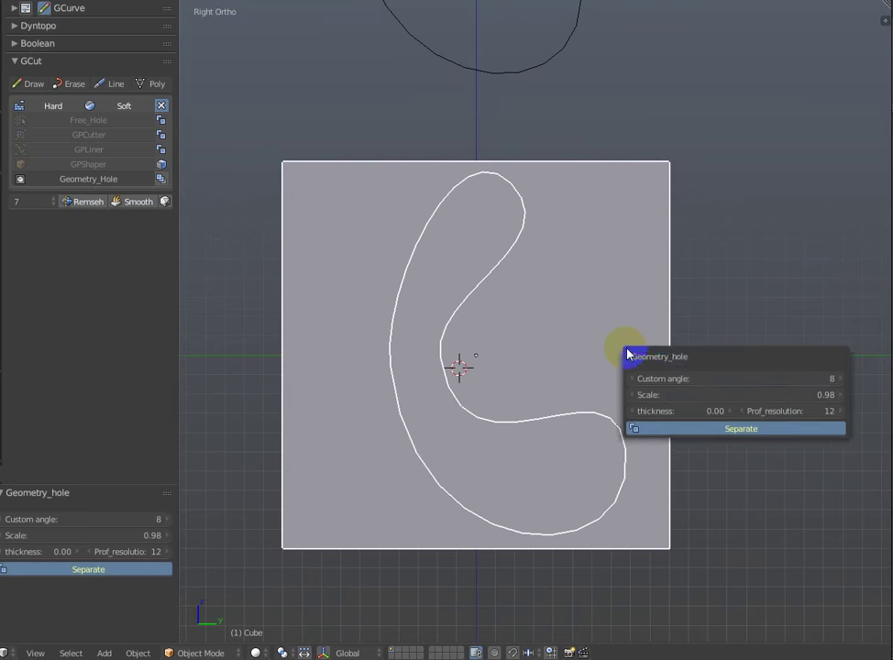
- Set the Geometry_hole thickness to 0.08, profile resolution to 6 and scale to 0.82
left_click(696, 387)
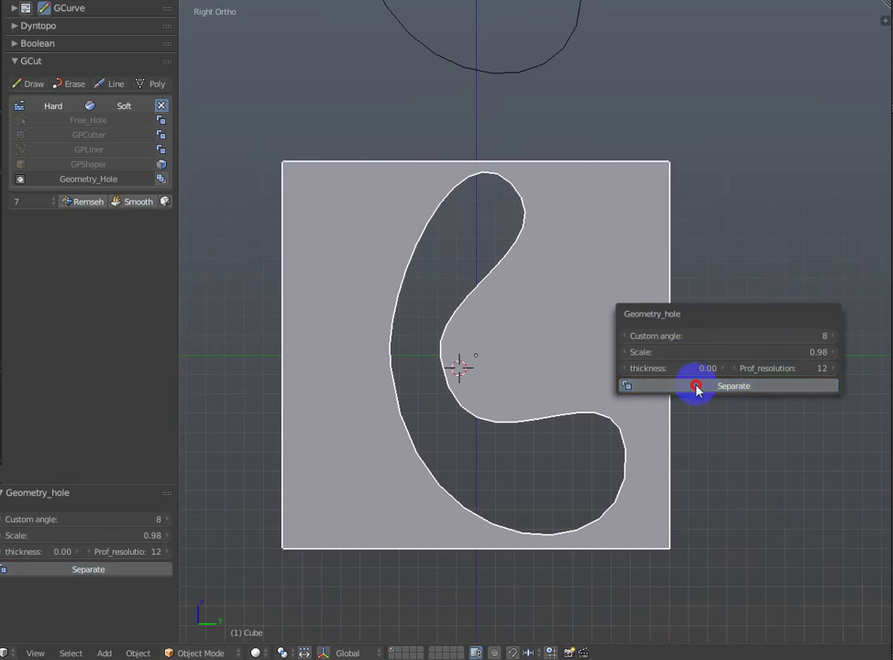
left_click_drag(773, 372, 786, 371)
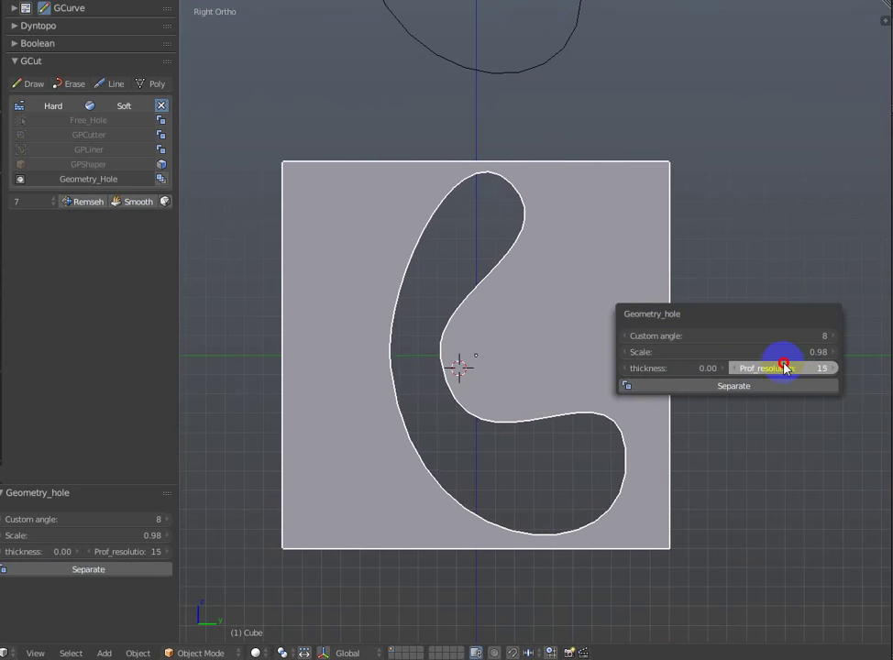
left_click_drag(778, 368, 768, 375)
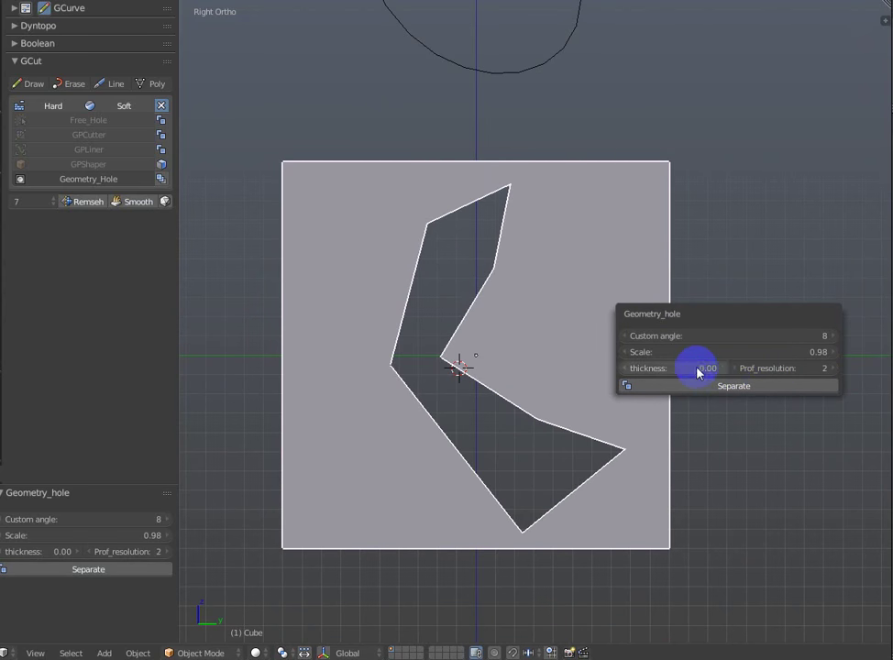
left_click_drag(681, 368, 705, 369)
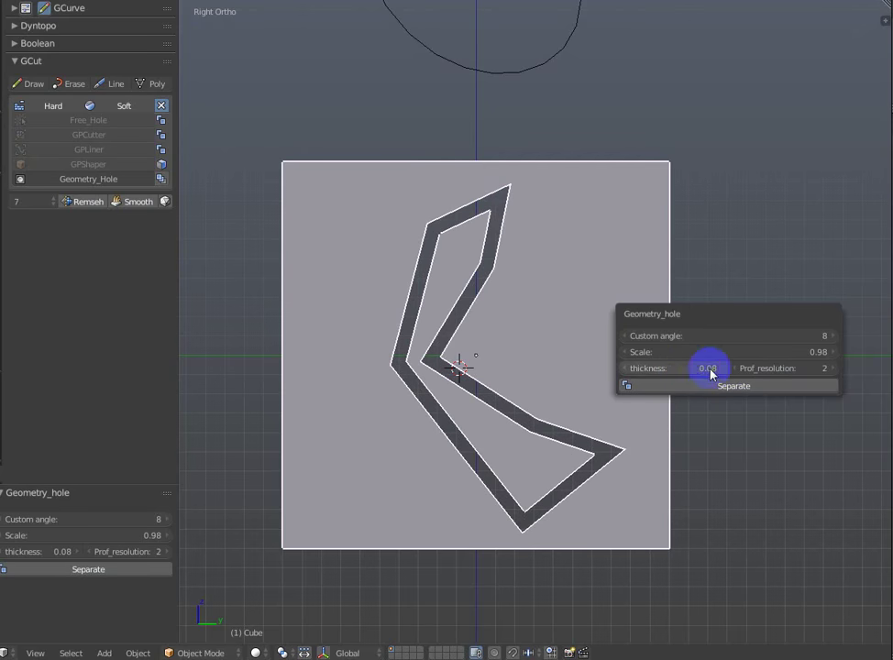
left_click(833, 368)
left_click(834, 368)
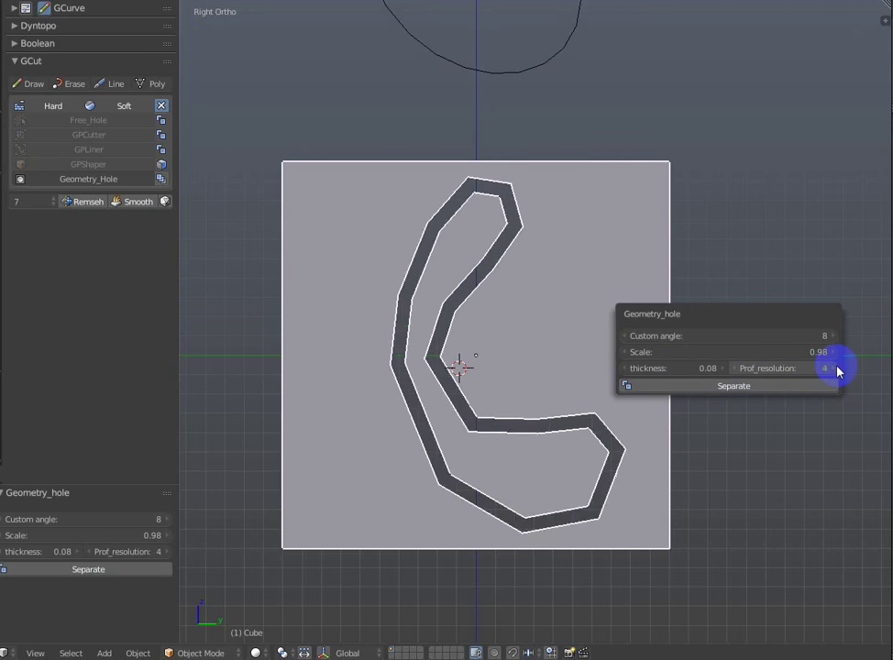
left_click(834, 368)
left_click(835, 368)
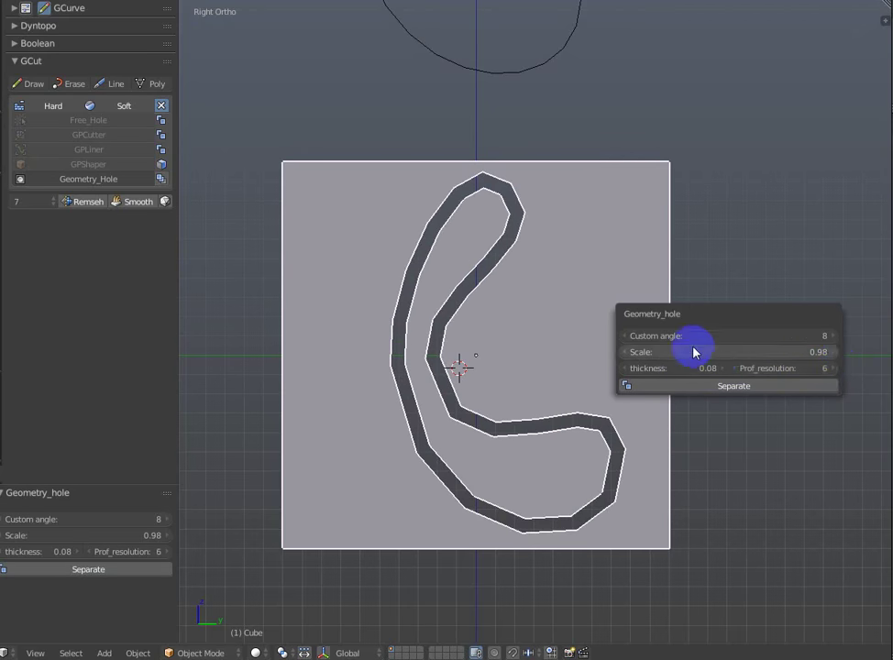
left_click_drag(702, 355, 657, 358)
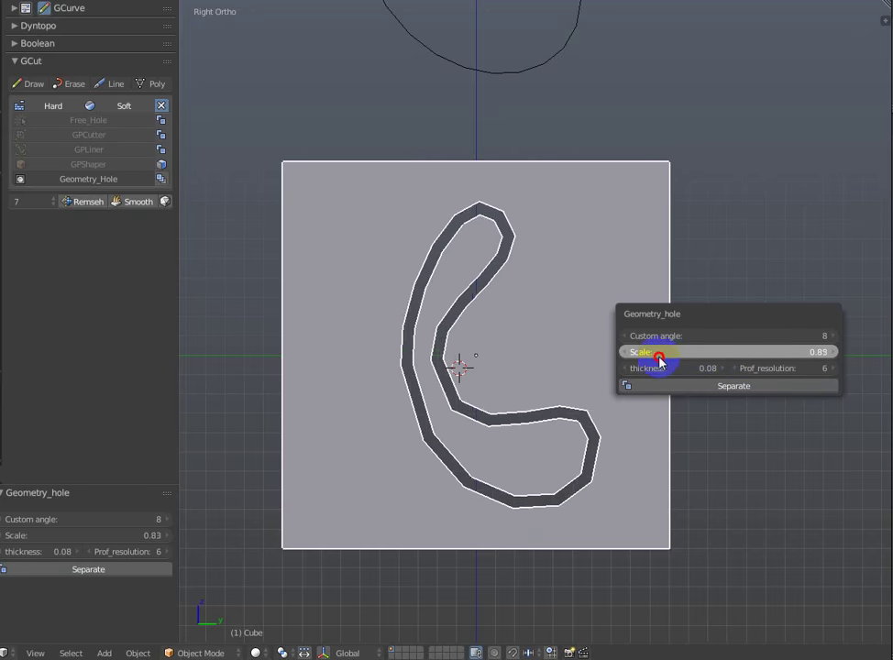
- Try custom angles 6 and then 16 for the hole, then undo the cut
left_click(738, 335)
mouse_move(738, 335)
left_mouse_down()
mouse_move(708, 335)
mouse_move(733, 335)
left_mouse_up()
scroll(678, 261, "down", 2)
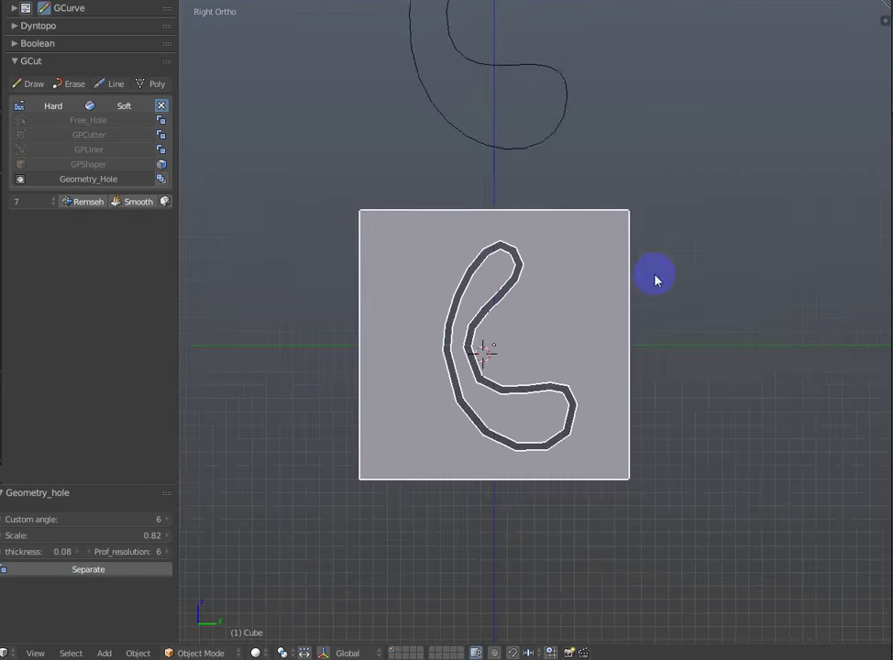
mouse_move(654, 277)
middle_mouse_down()
mouse_move(588, 330)
mouse_move(623, 332)
mouse_move(614, 312)
middle_mouse_up()
scroll(605, 317, "up", 2)
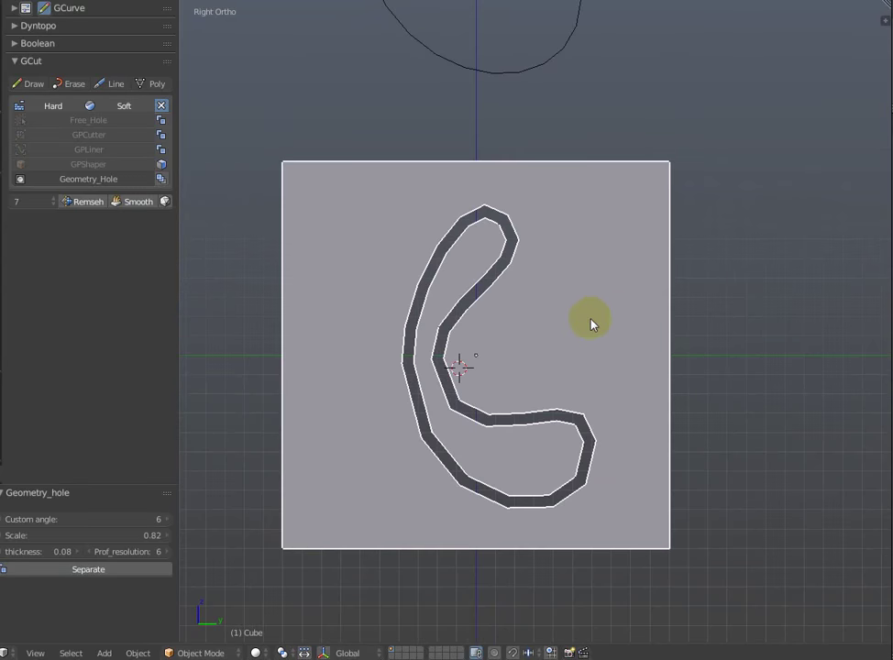
key("F6")
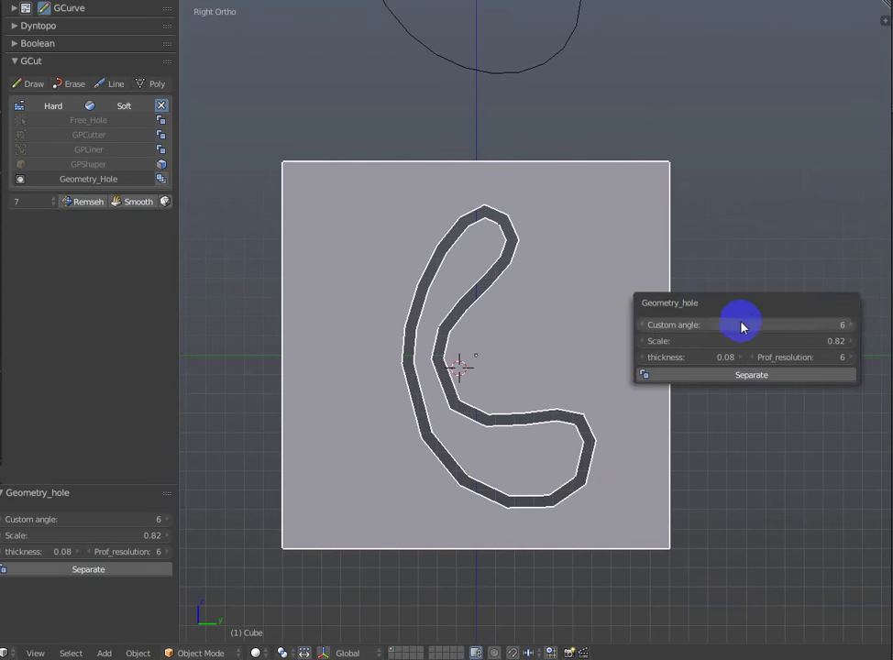
left_click_drag(741, 324, 755, 326)
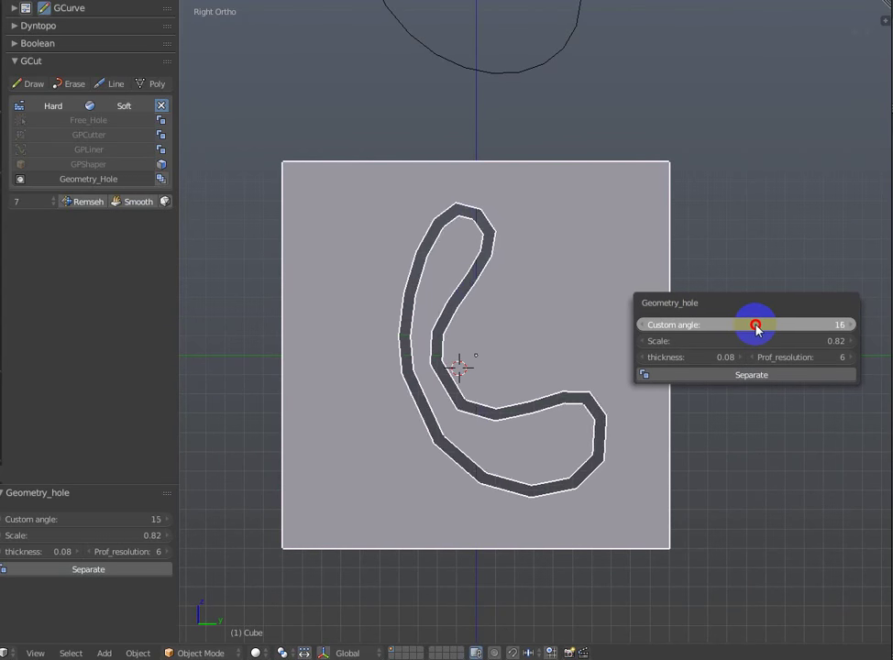
scroll(632, 275, "down", 2)
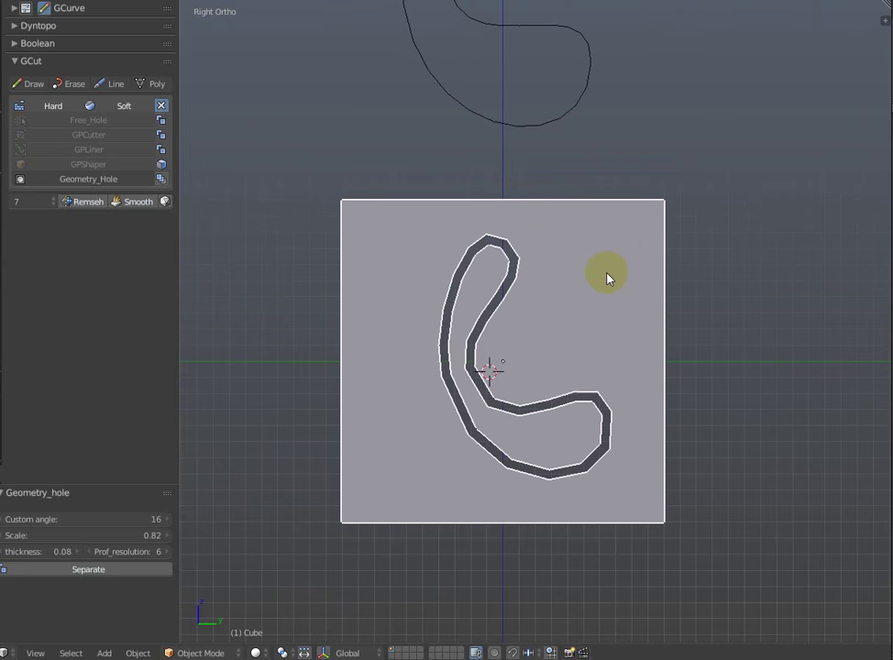
key("ctrl+z")
- Select the bean curve, turn on array mode, and run Geometry_Hole on the cube again
left_click(538, 295)
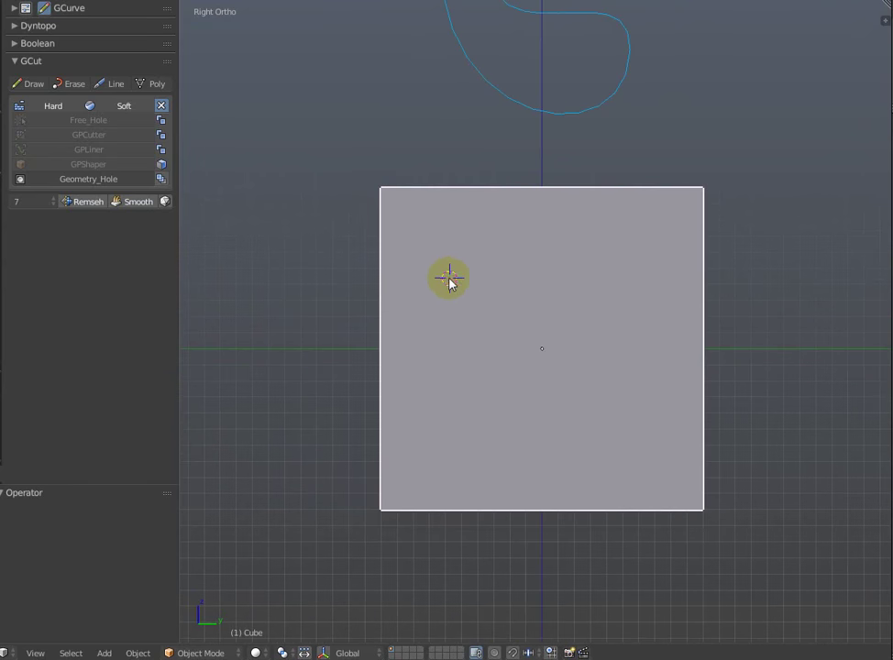
middle_click_drag(450, 284, 442, 285, "shift")
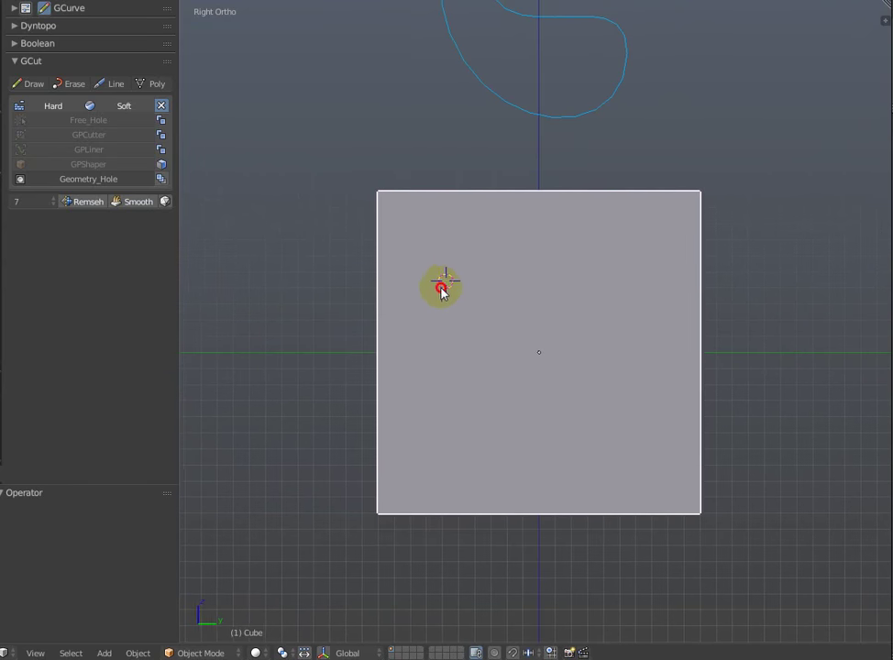
left_click(166, 182)
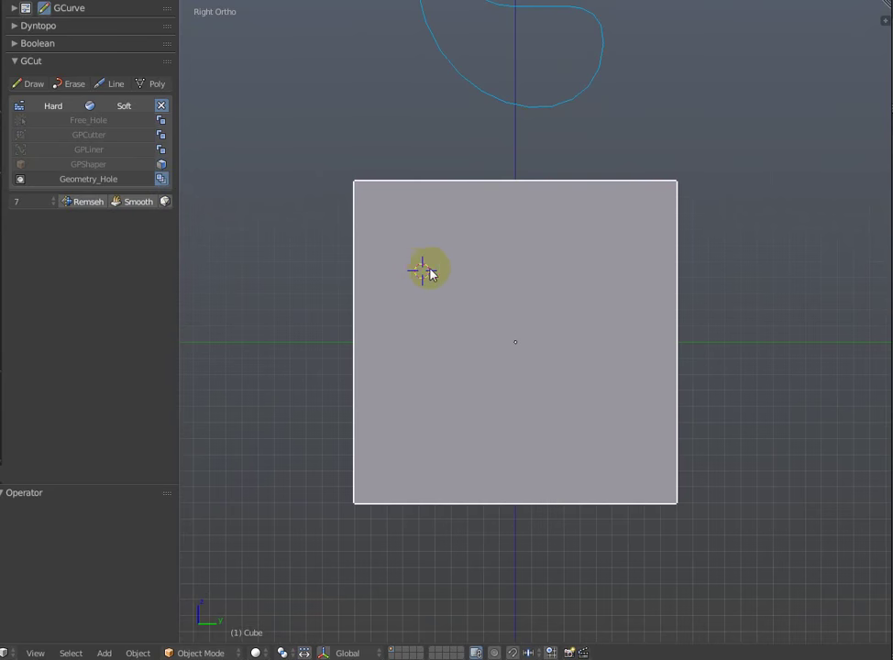
middle_click_drag(419, 293, 433, 313, "shift")
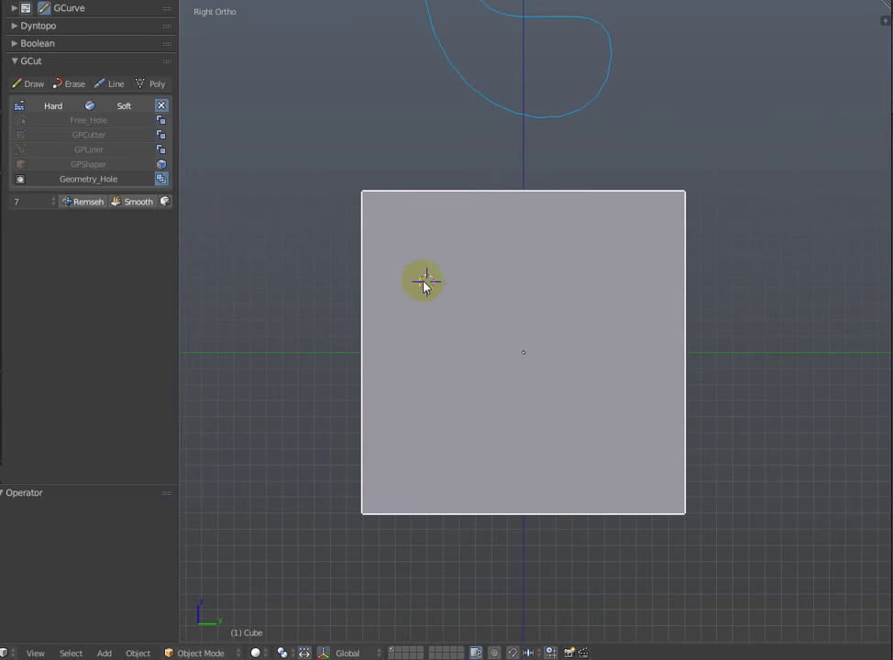
left_click(90, 180)
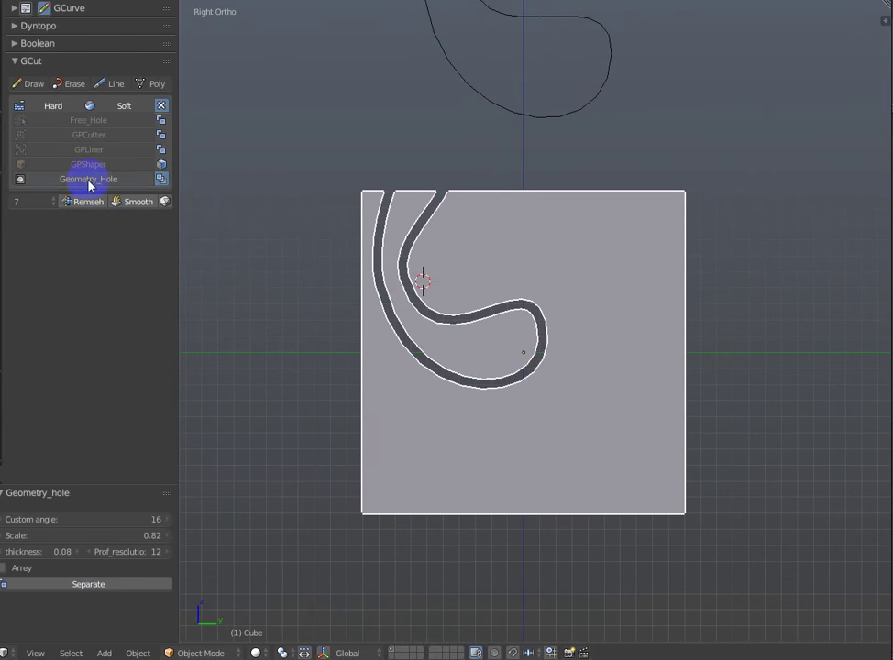
- Set the hole thickness to 0 and scale to 0.44, and tick Arrey
key("F6")
left_click_drag(639, 325, 713, 269)
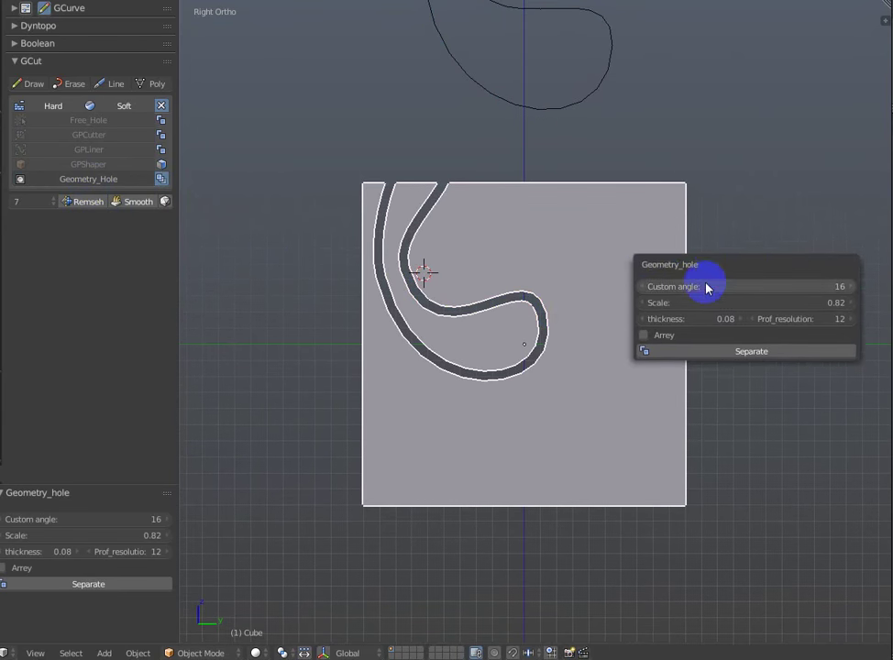
left_click(698, 314)
type("0")
key("Return")
left_click_drag(760, 301, 667, 315)
left_click(643, 337)
- Set the arrayed holes' custom angle to 2
middle_click_drag(482, 345, 465, 355, "shift")
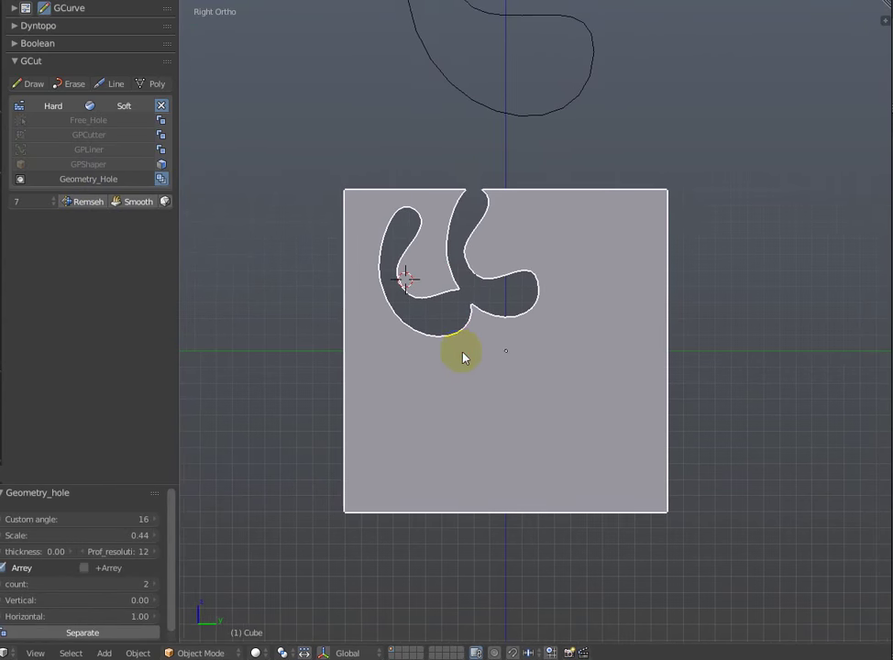
scroll(465, 355, "up", 1)
key("F6")
left_click_drag(559, 351, 655, 235)
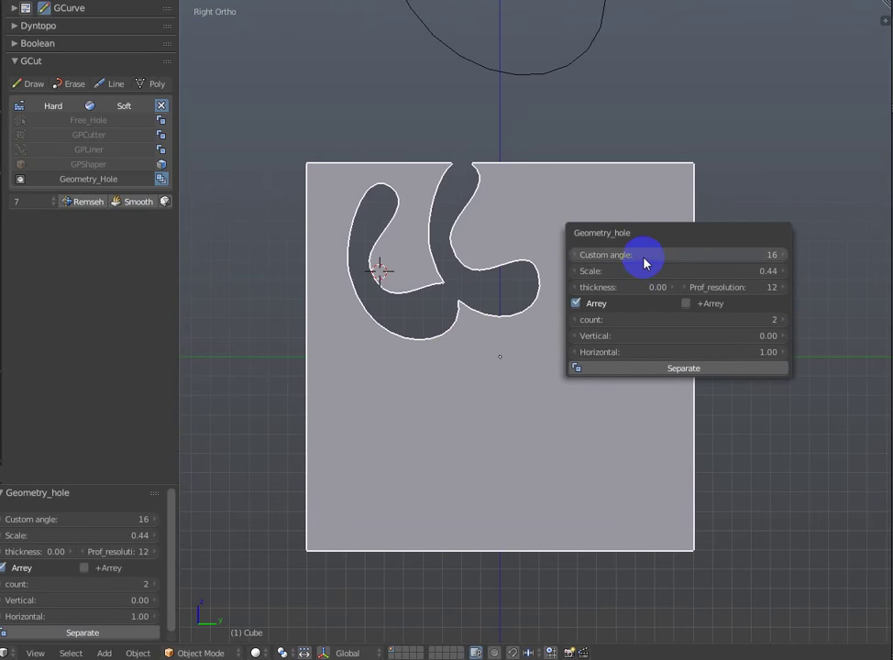
mouse_move(646, 257)
left_mouse_down()
mouse_move(629, 260)
mouse_move(638, 261)
left_mouse_up()
- Raise the array count to 4 and set the profile resolution to 5
left_click(785, 323)
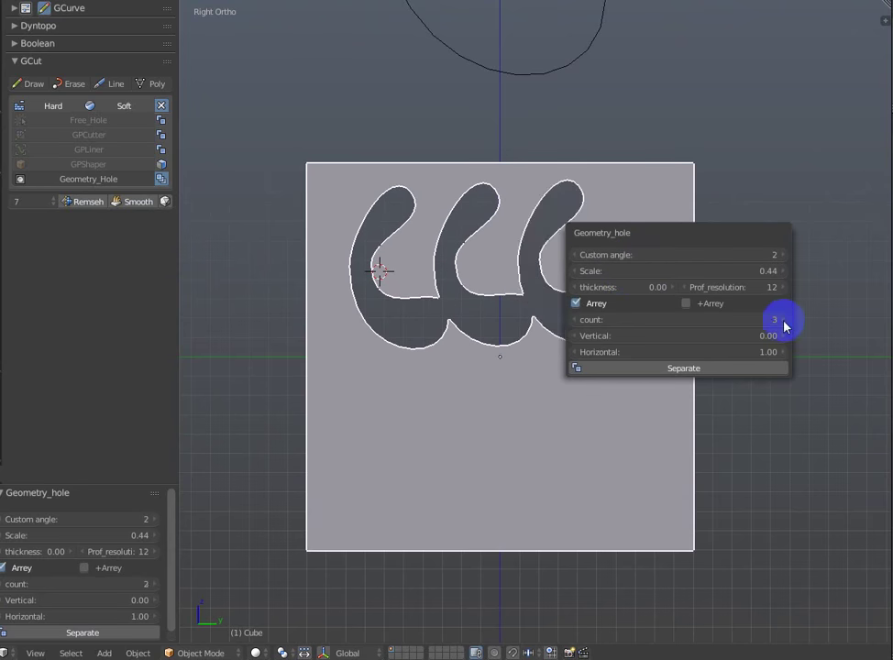
mouse_move(697, 235)
left_mouse_down()
mouse_move(753, 239)
mouse_move(598, 414)
mouse_move(528, 423)
left_mouse_up()
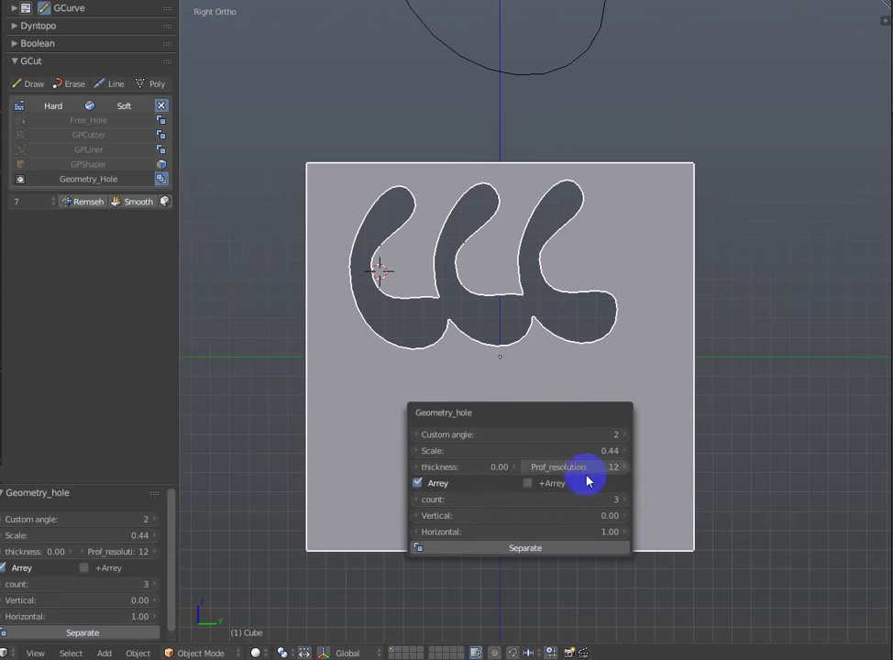
left_click(626, 503)
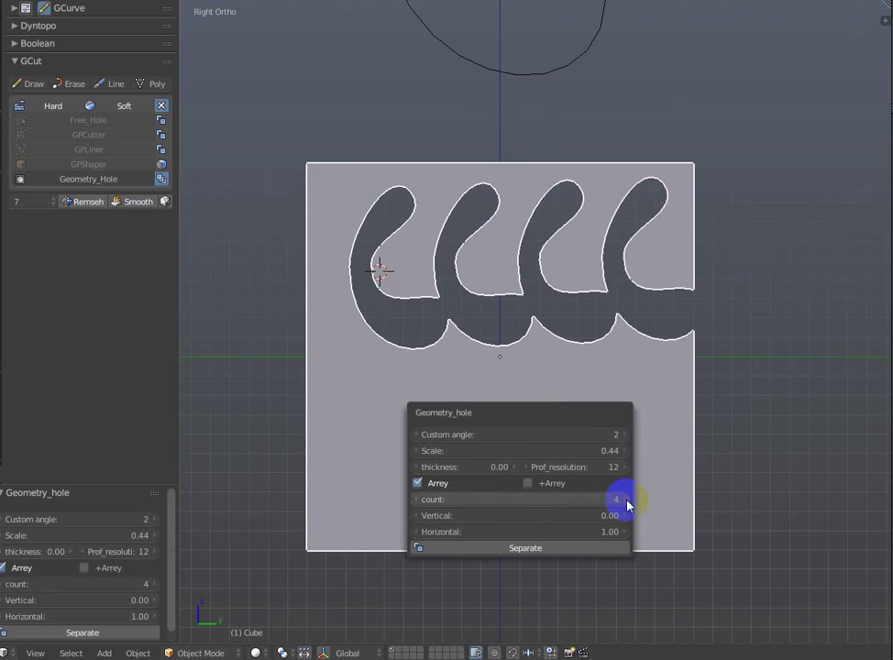
mouse_move(580, 418)
left_mouse_down()
mouse_move(809, 230)
mouse_move(828, 108)
left_mouse_up()
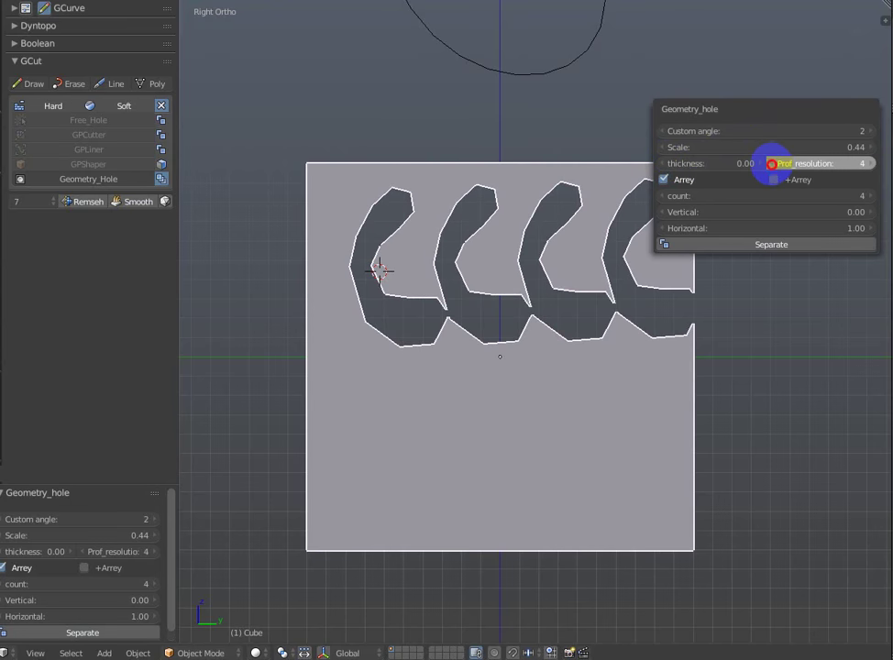
left_click_drag(773, 163, 773, 170)
left_click(874, 170)
left_click(873, 169)
left_click(873, 169)
left_click(874, 170)
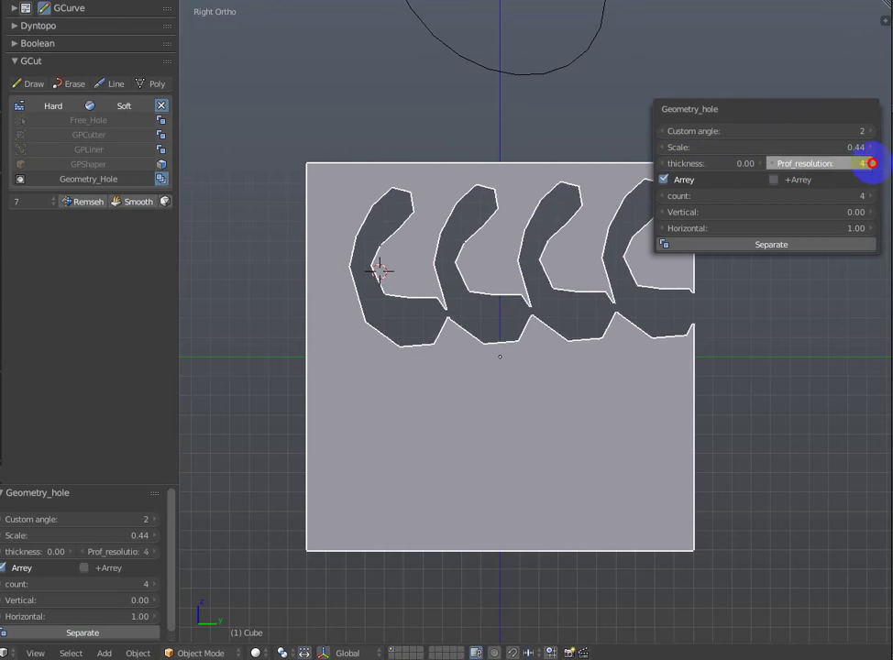
mouse_move(795, 110)
left_mouse_down()
mouse_move(795, 88)
mouse_move(598, 348)
mouse_move(522, 405)
left_mouse_up()
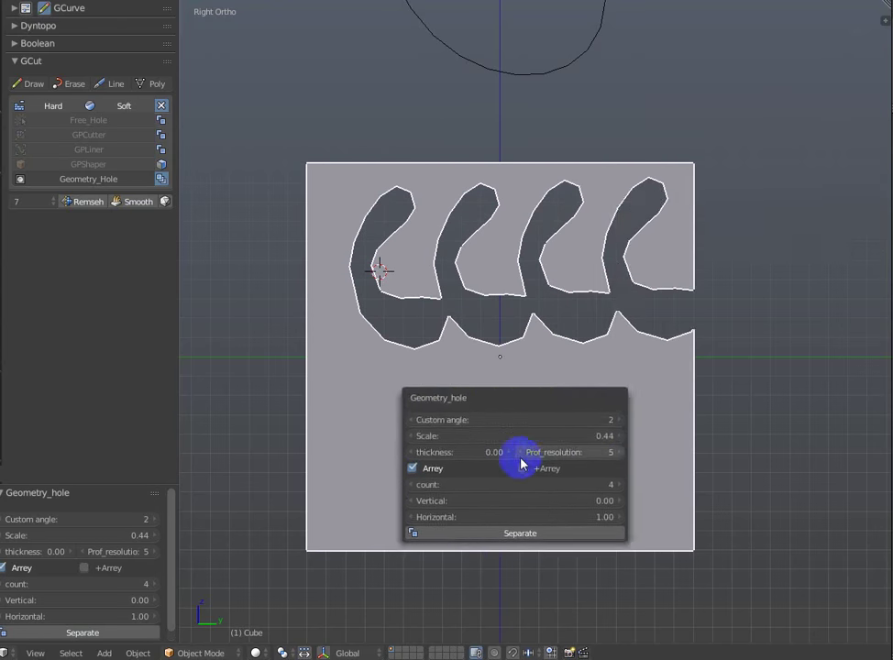
- Enable +Arrey and drag +Vertical to -1.99 for a second row of holes
left_click(522, 468)
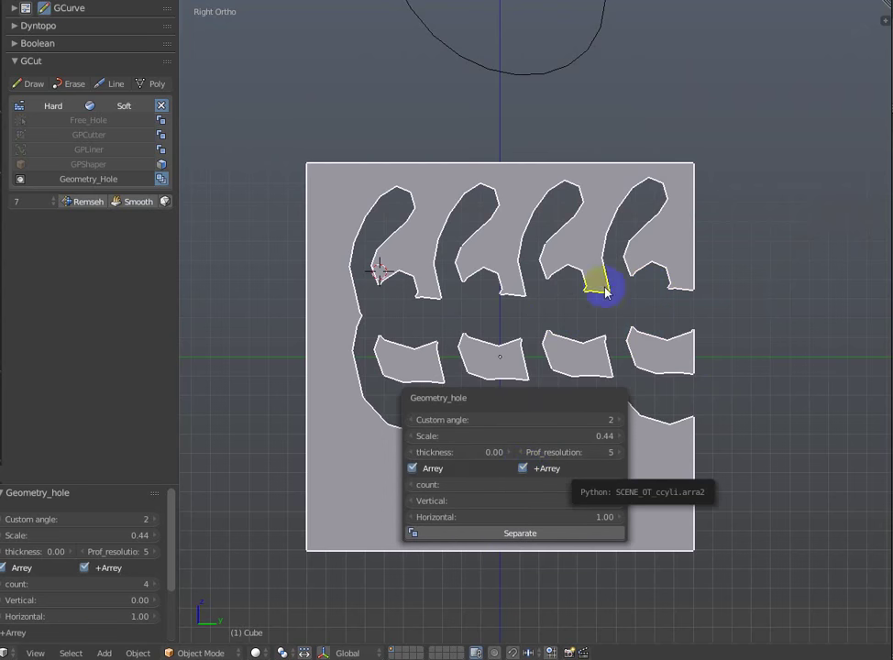
key("F6")
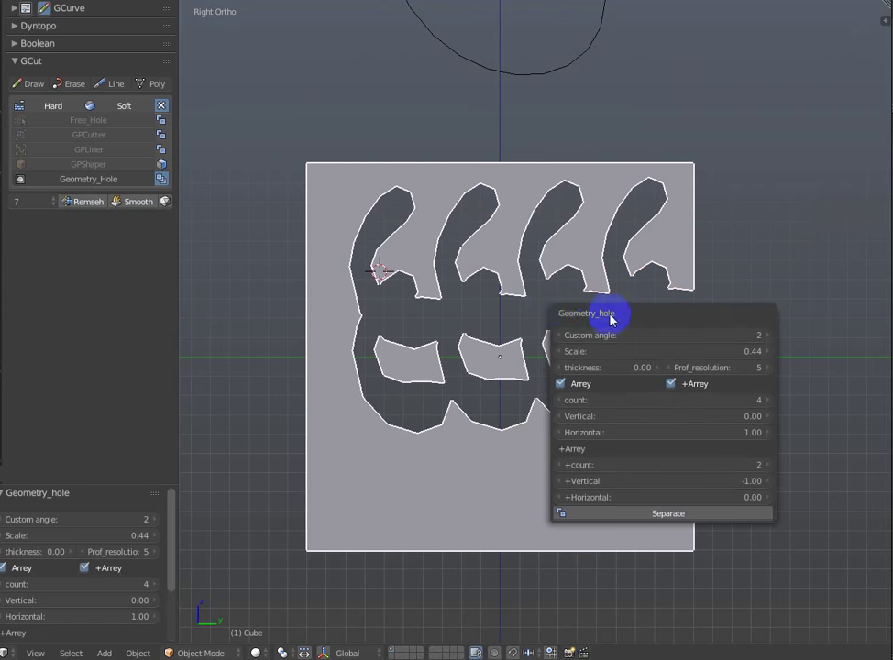
left_click_drag(607, 313, 722, 25)
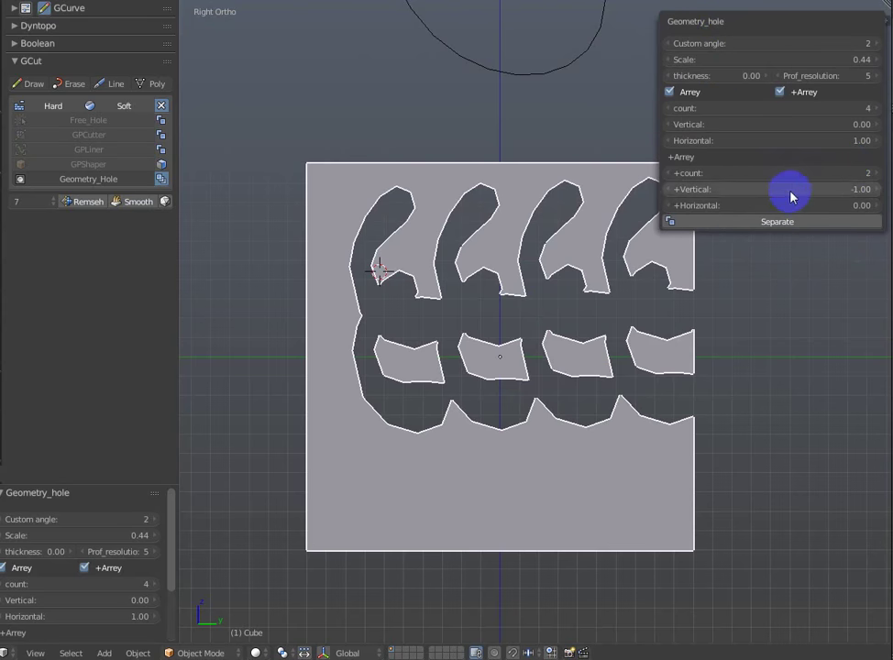
left_click_drag(802, 194, 552, 232)
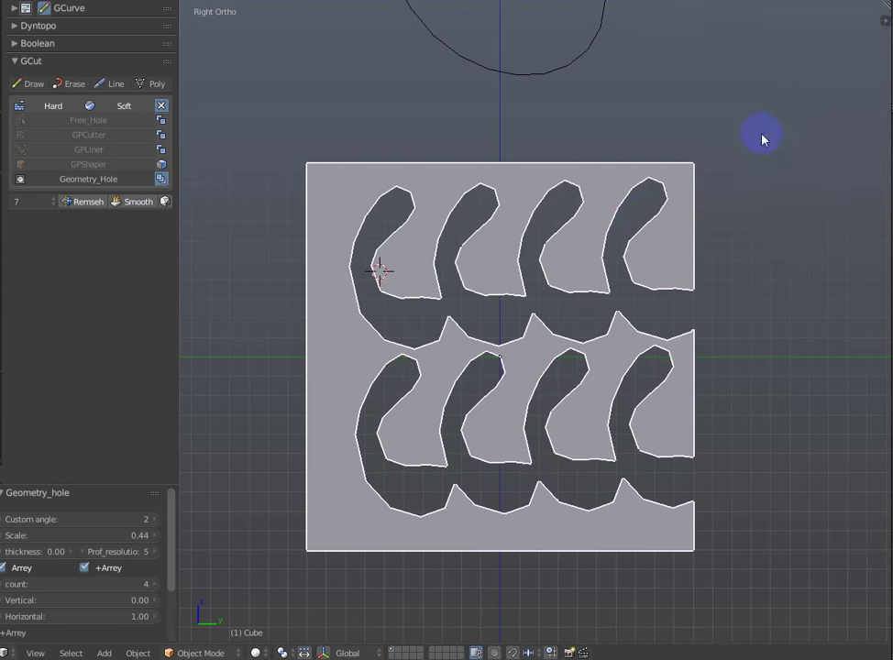
key("F6")
mouse_move(797, 155)
left_mouse_down()
mouse_move(709, 90)
mouse_move(716, 61)
left_mouse_up()
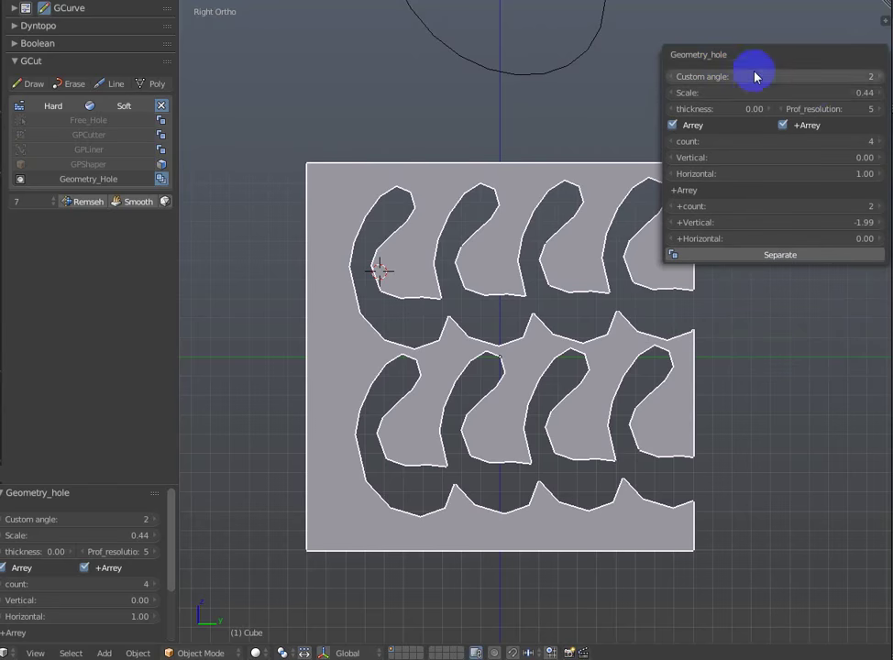
- Set the hole array to Scale 0.17, +count 4, +Horizontal 0.41, Vertical 0.03 and Horizontal 1.96
left_click(817, 92)
mouse_move(816, 92)
left_mouse_down()
mouse_move(777, 99)
mouse_move(817, 93)
left_mouse_up()
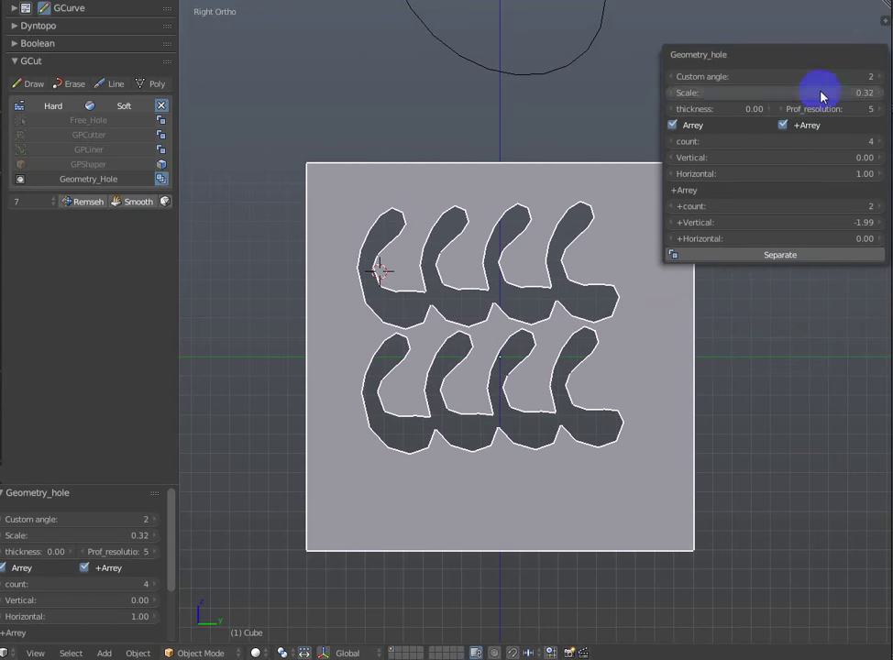
left_click(820, 208)
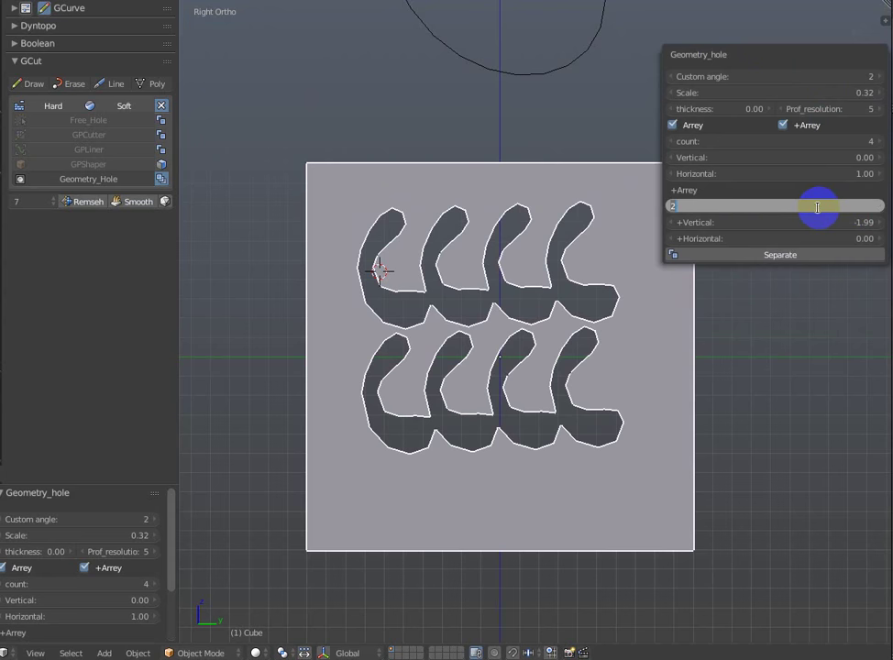
type("4")
key("Return")
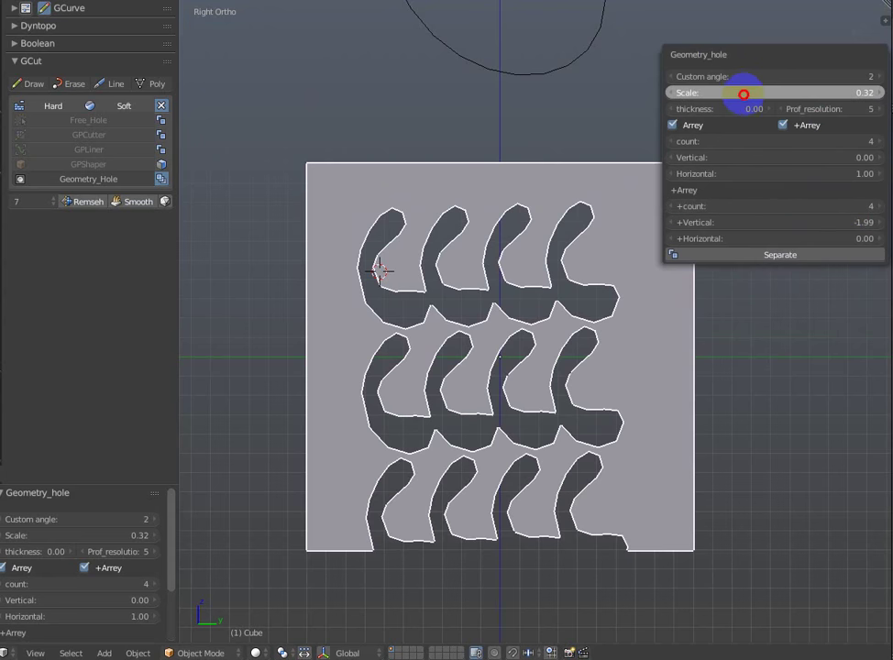
left_click_drag(740, 93, 711, 98)
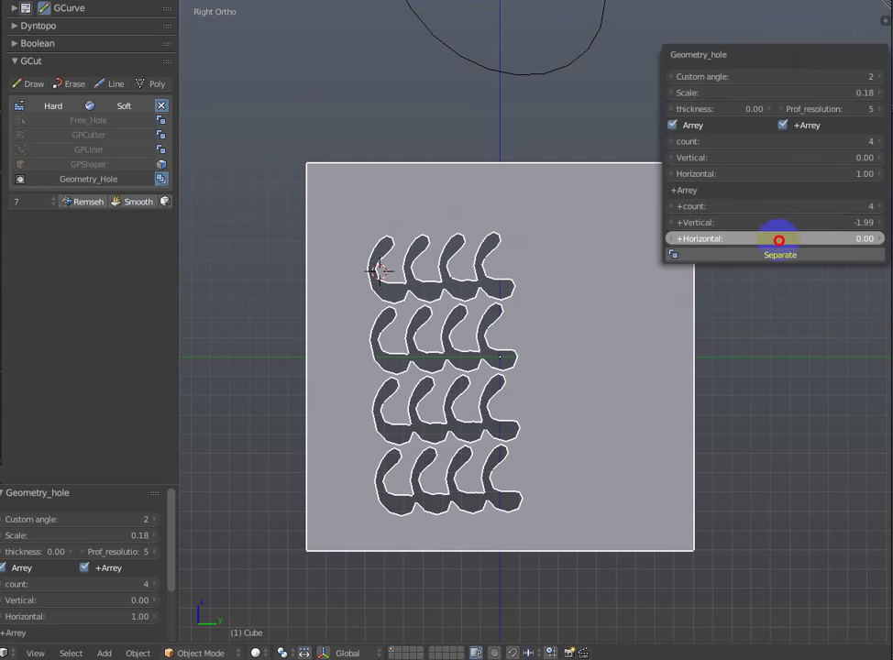
left_click_drag(778, 240, 871, 240)
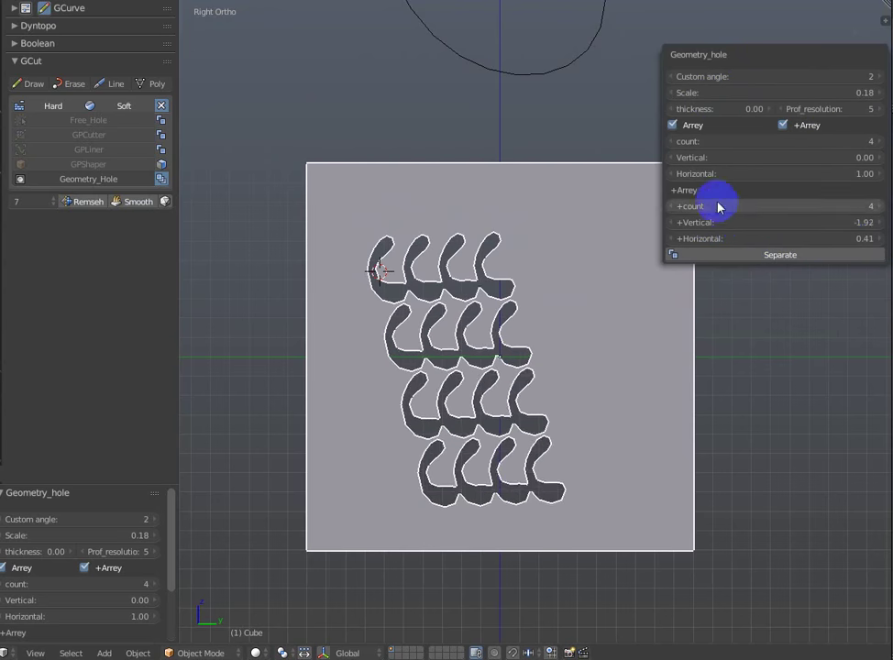
mouse_move(725, 158)
left_mouse_down()
mouse_move(752, 159)
mouse_move(745, 173)
mouse_move(730, 160)
mouse_move(736, 177)
mouse_move(880, 176)
left_mouse_up()
mouse_move(681, 95)
left_mouse_down()
mouse_move(723, 92)
mouse_move(780, 111)
mouse_move(689, 126)
mouse_move(702, 130)
left_mouse_up()
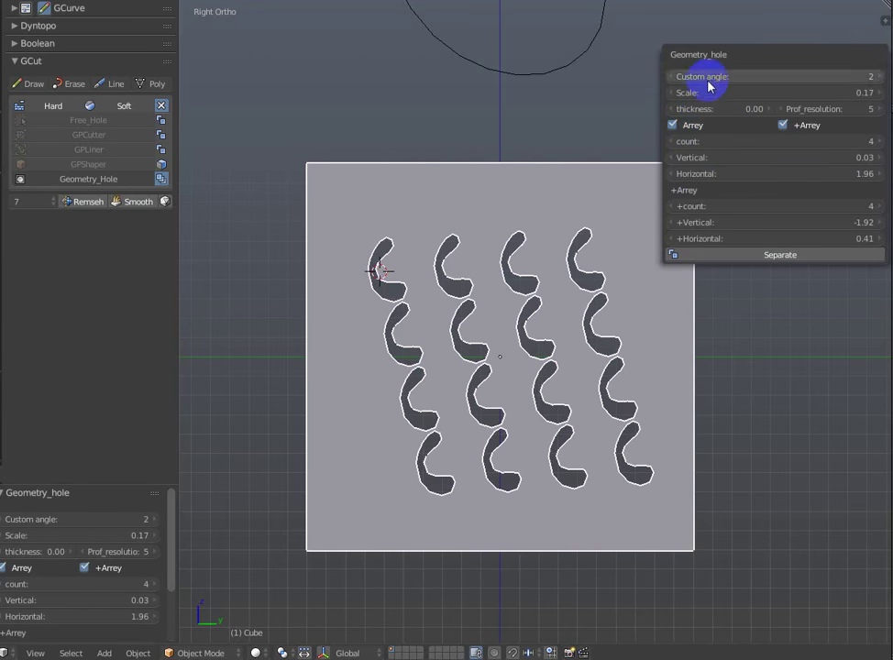
- Toggle Separate on and off, then set the Geometry_hole thickness to 0.13
left_click(705, 257)
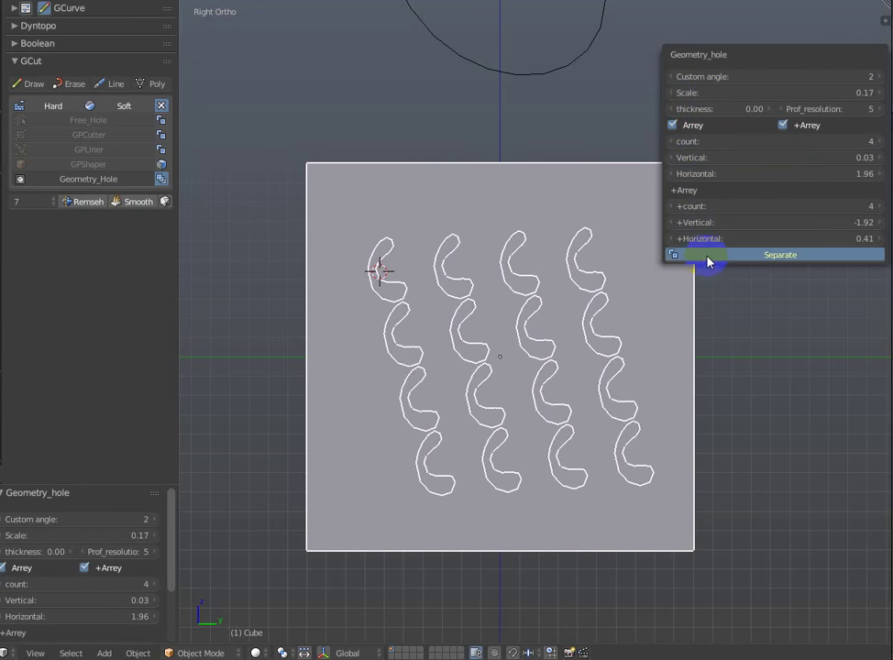
left_click(705, 259)
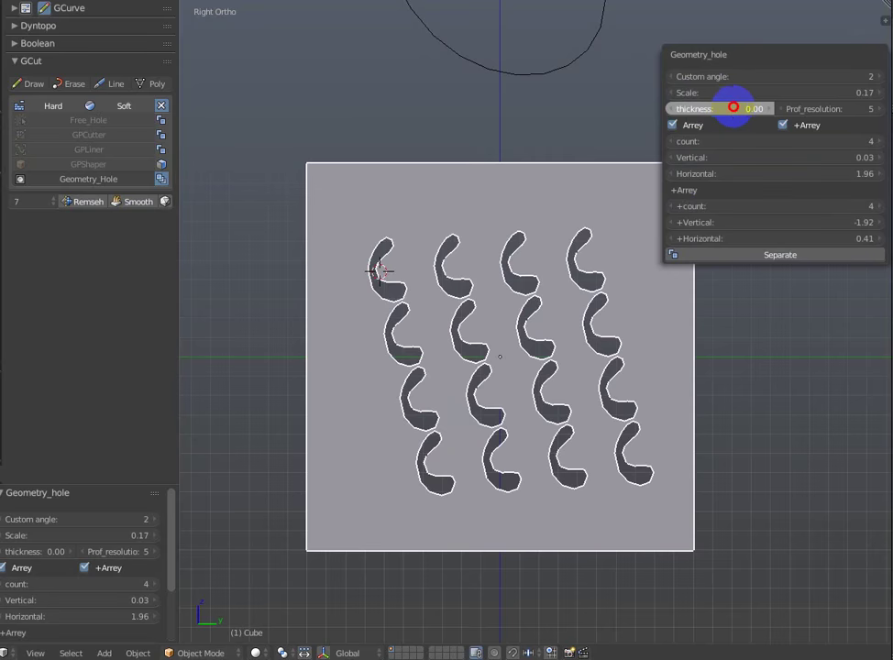
left_click_drag(733, 107, 764, 112)
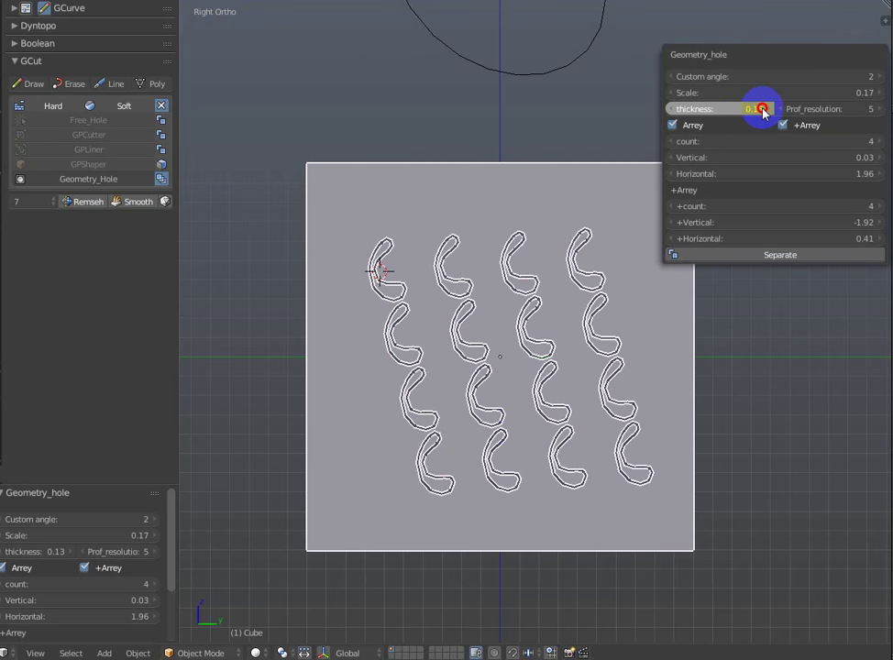